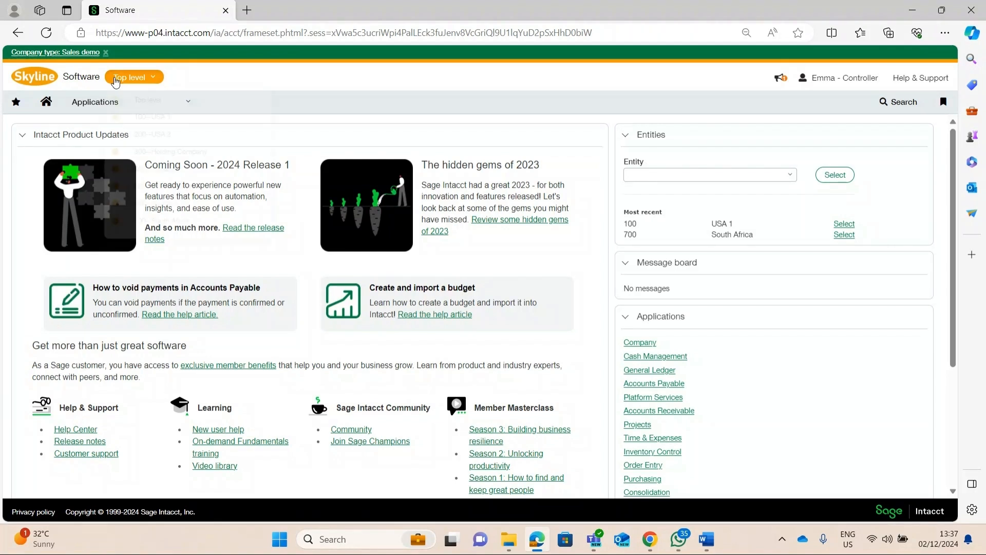
Look through the entities that can be switched to from the top level, staying at the top level
click(119, 77)
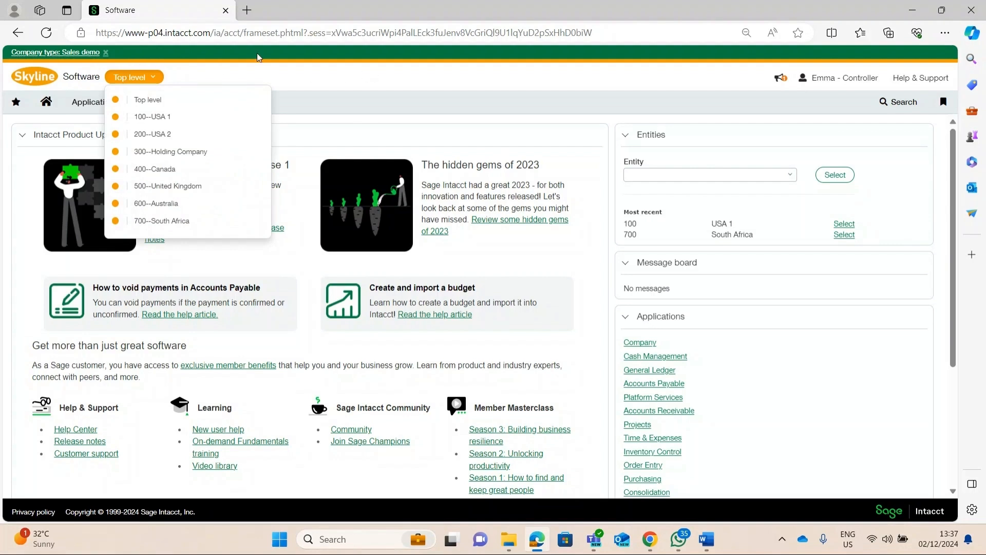
click(145, 78)
click(145, 77)
click(329, 86)
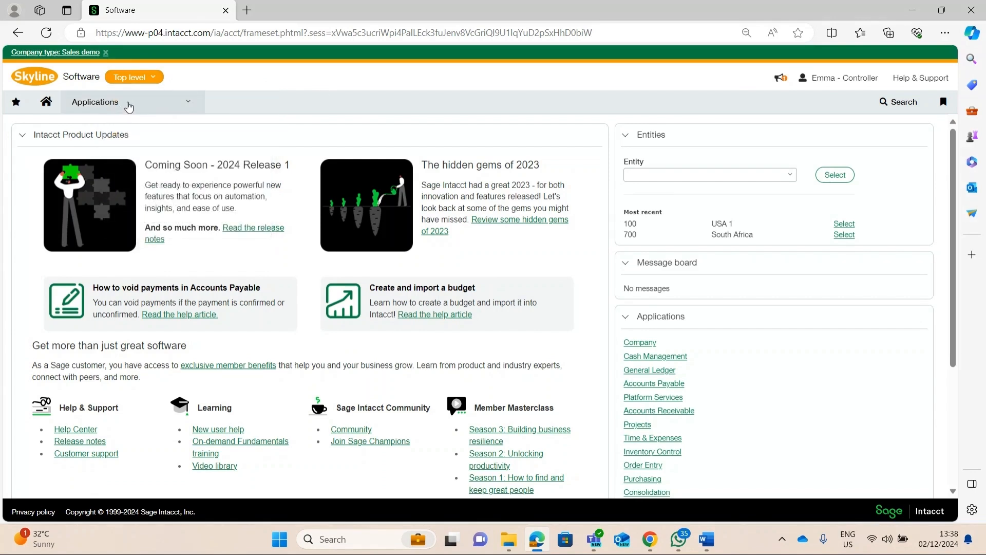
Open the Subscriptions page from the Company administration area
click(128, 103)
click(120, 168)
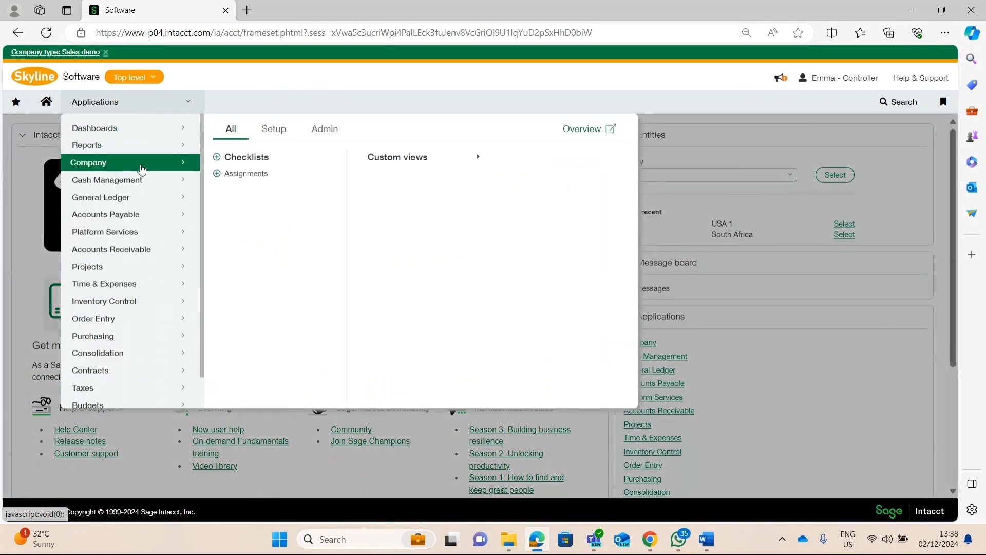
click(322, 131)
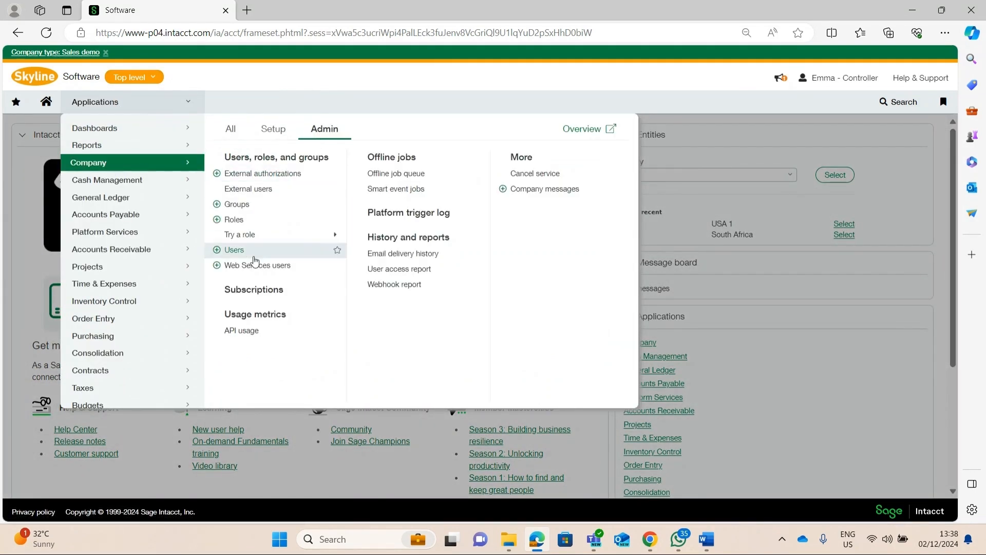
click(245, 293)
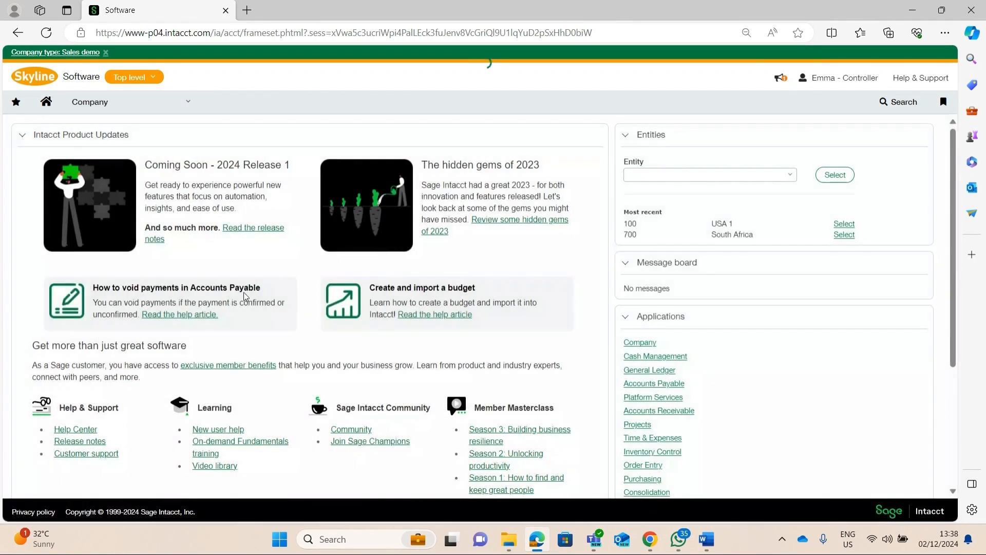
Open the General Ledger subscription's configuration and review its Multi-currency management settings
scroll(239, 197, down, 15)
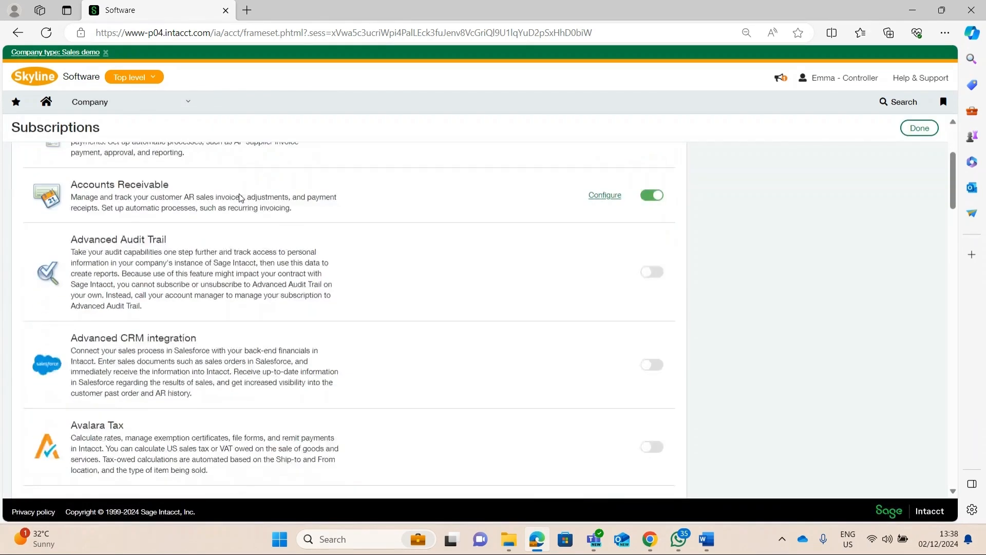
scroll(264, 232, down, 6)
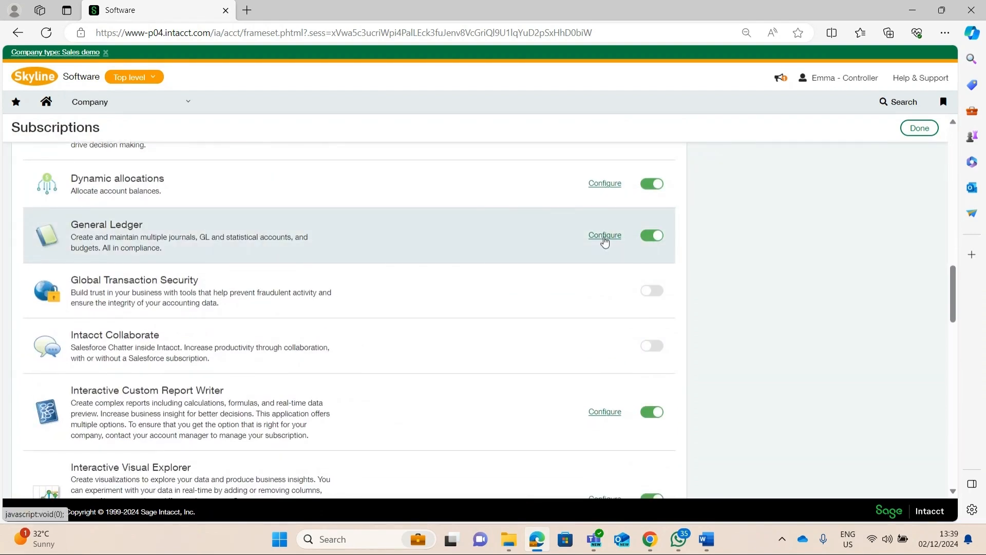
click(605, 236)
scroll(233, 136, down, 3)
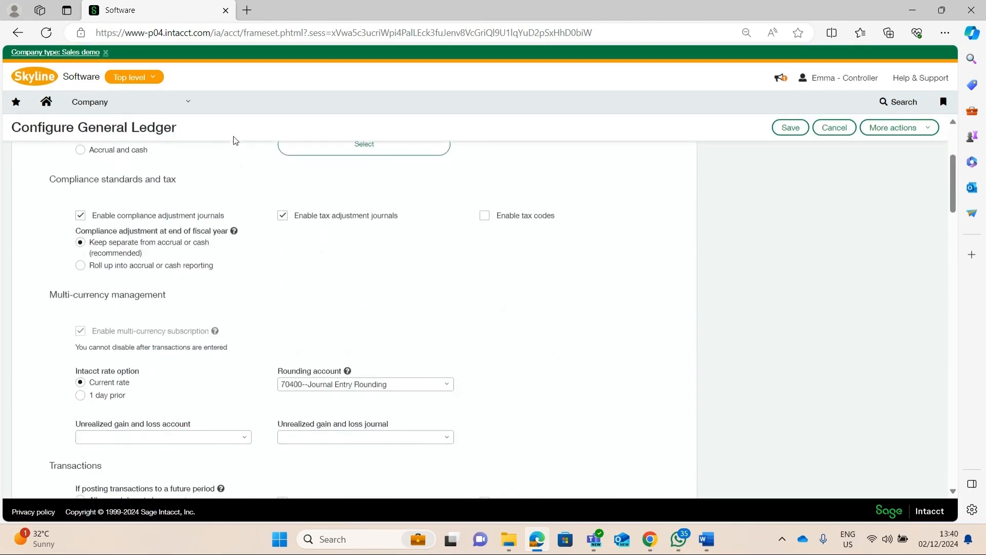
scroll(233, 136, down, 1)
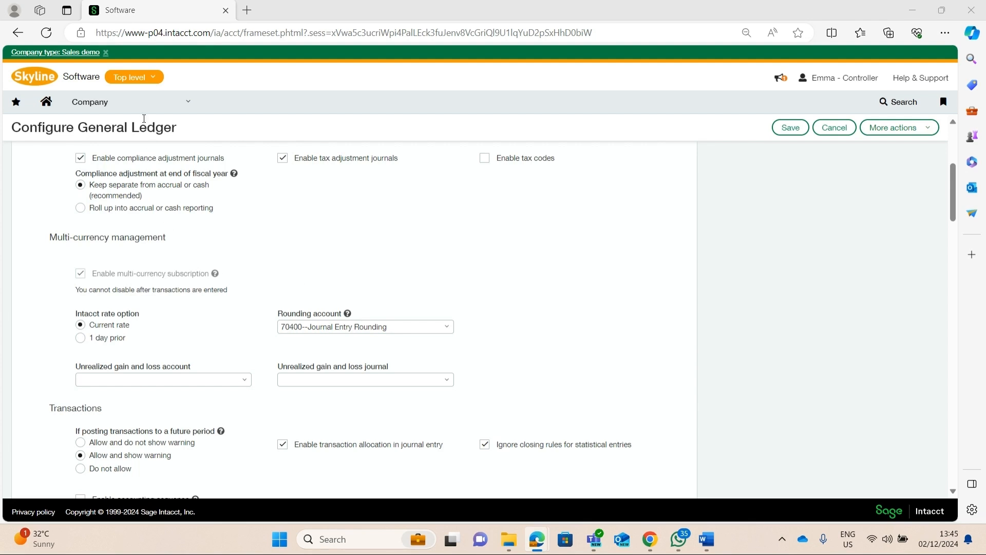
Return to Subscriptions, open the Multi-Entity Management configuration and review its multiple base currencies and entity restriction settings
click(177, 102)
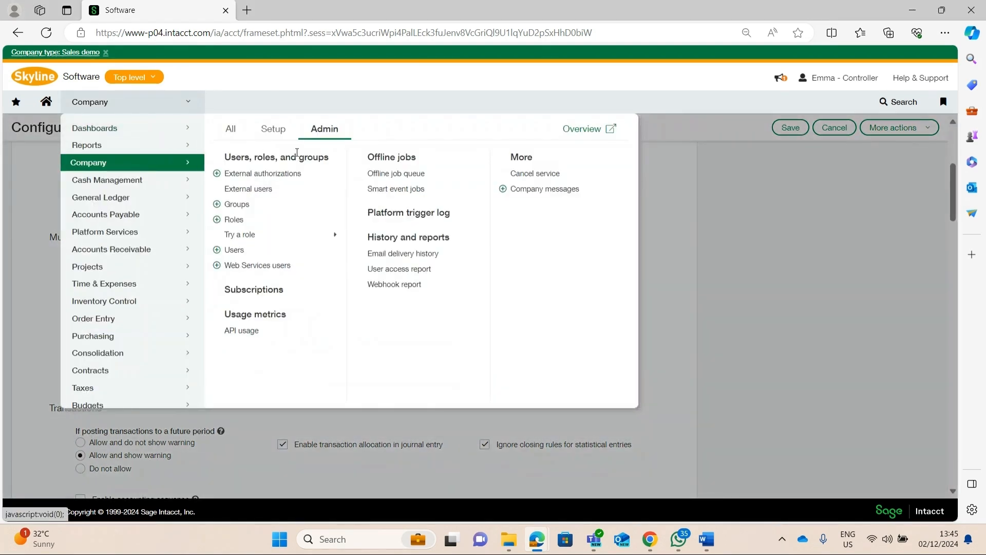
click(266, 290)
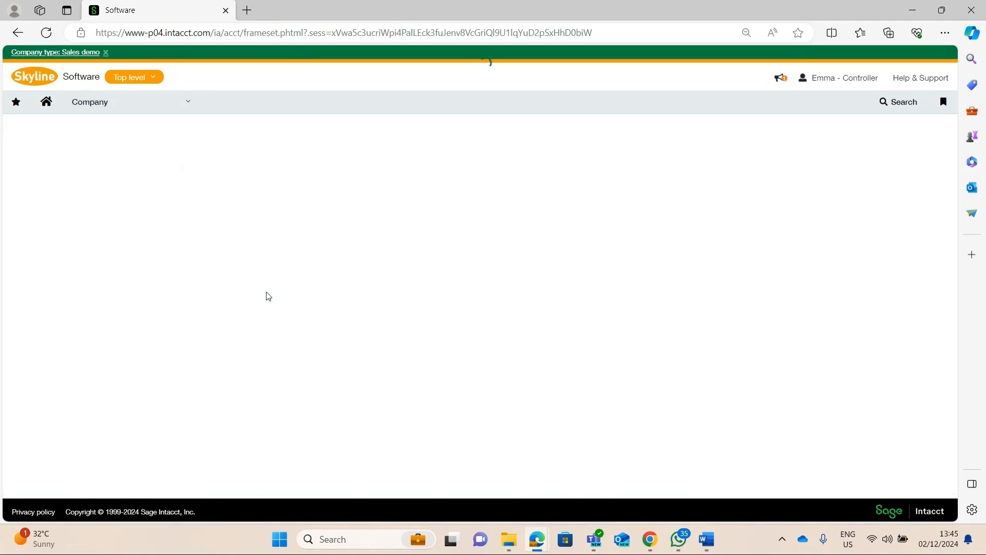
scroll(458, 266, down, 15)
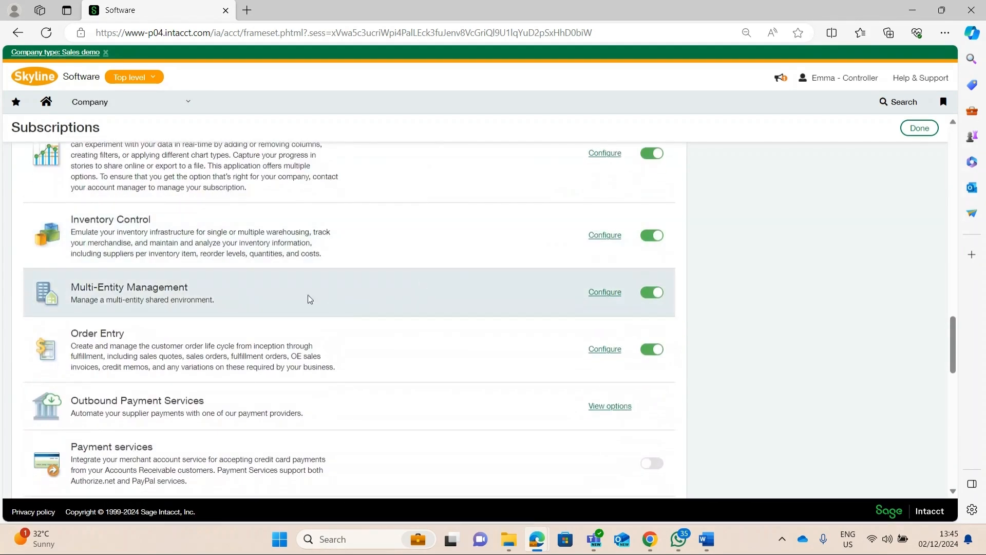
click(601, 293)
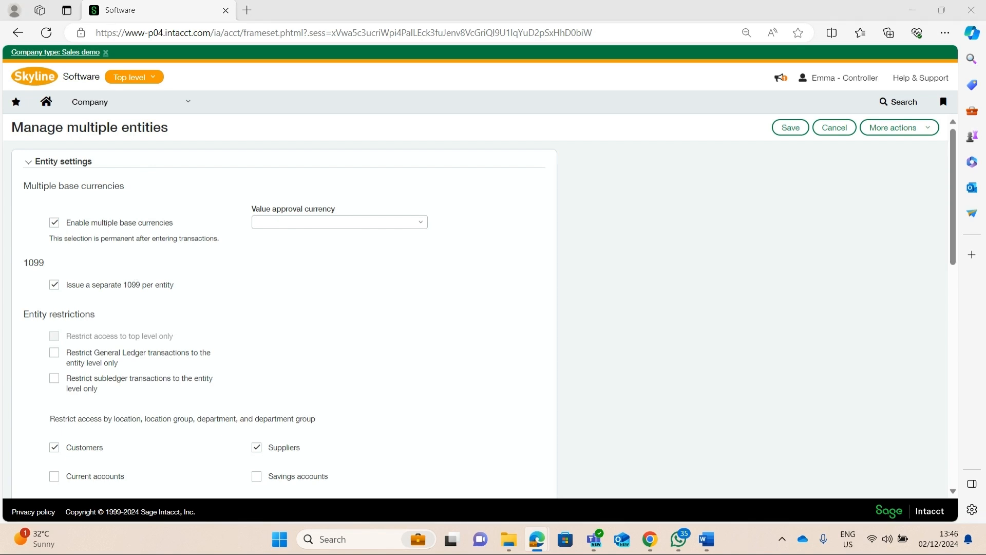
scroll(199, 420, down, 1)
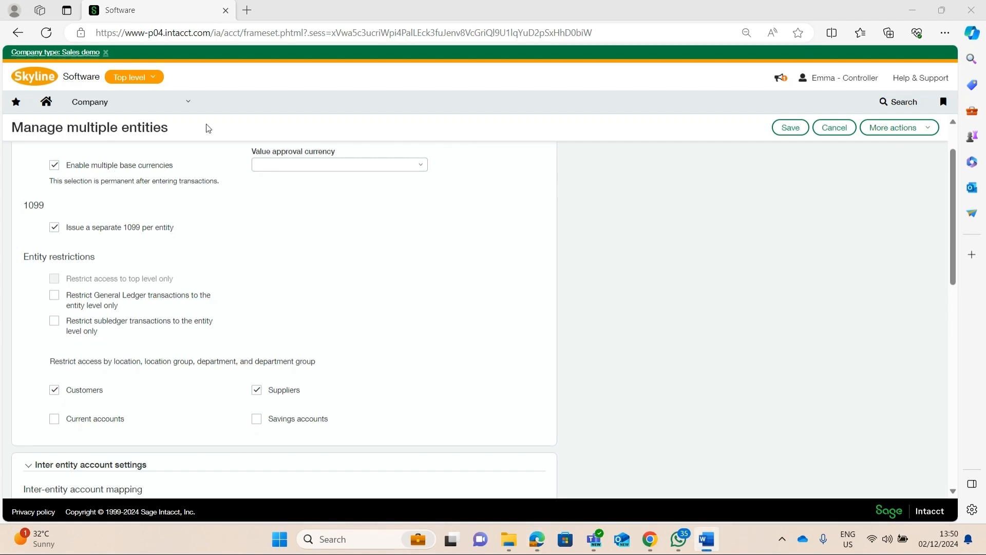
Open Configuration from the General Ledger setup area and examine the Multi-currency management section
click(159, 108)
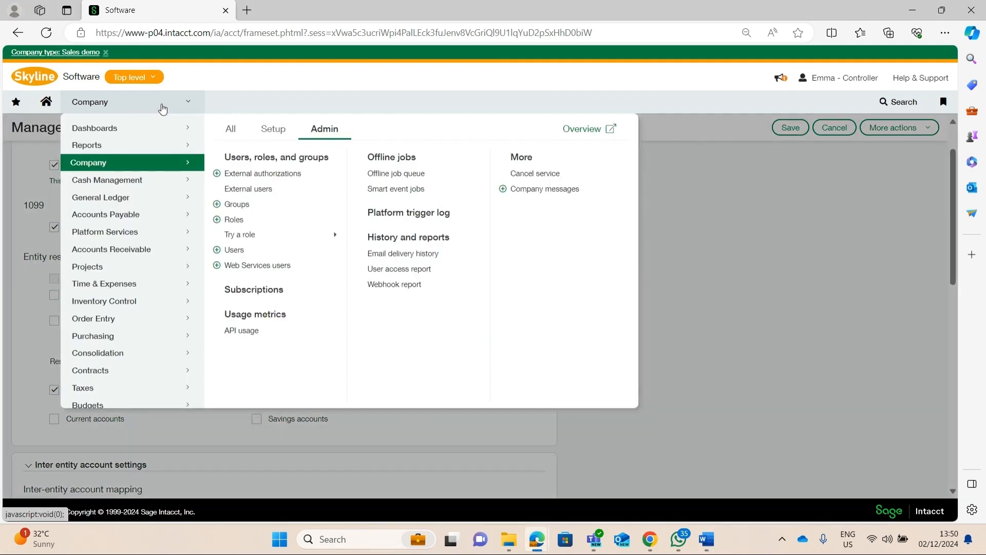
mouse_move(149, 200)
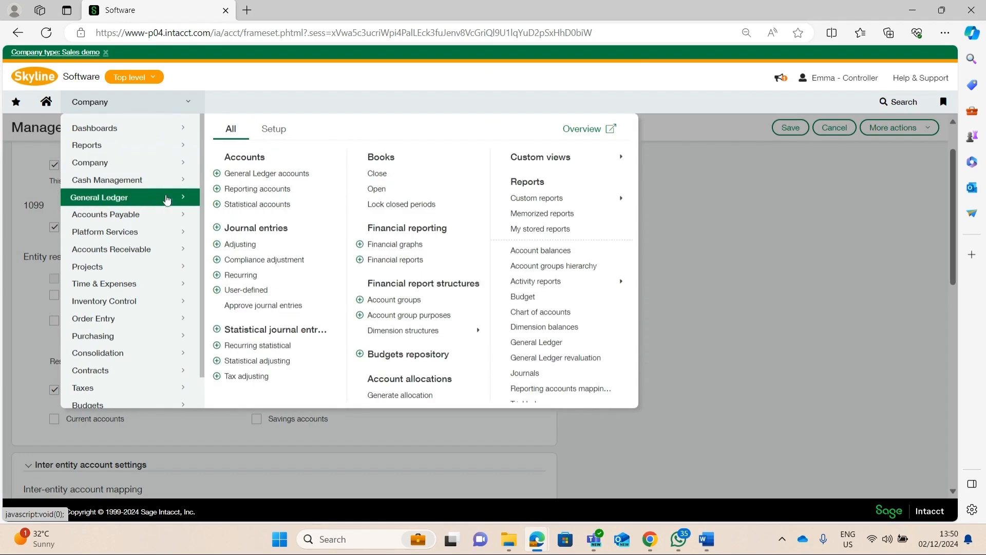
click(278, 132)
click(251, 156)
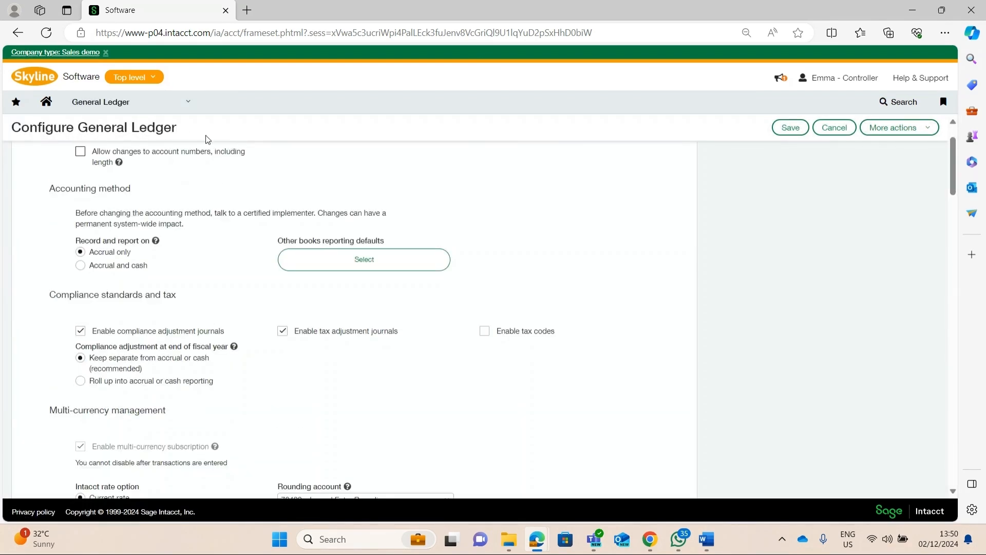
scroll(206, 135, down, 2)
scroll(208, 135, down, 3)
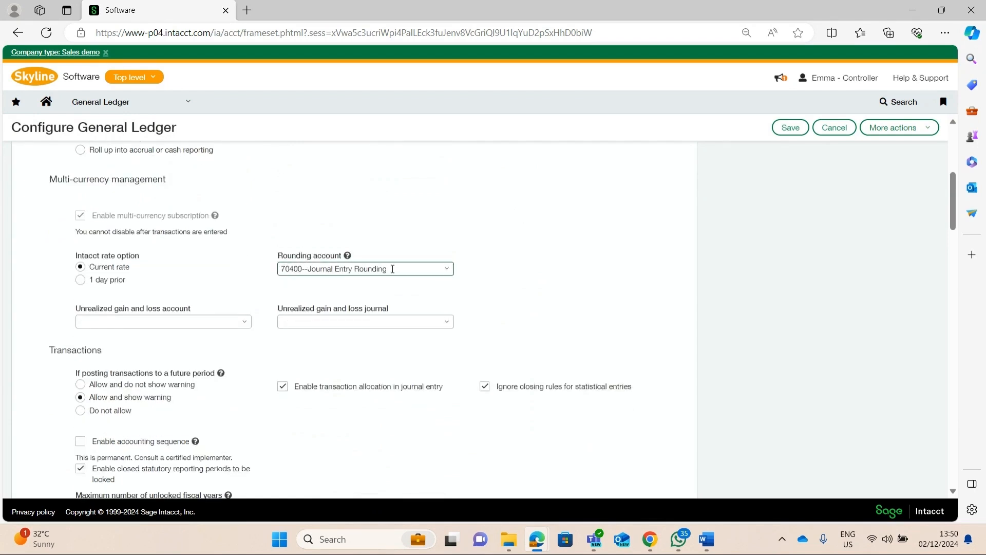
Expand the Rounding account choices, look at the form for adding a General Ledger account, and close it without saving
click(447, 272)
click(445, 272)
click(445, 271)
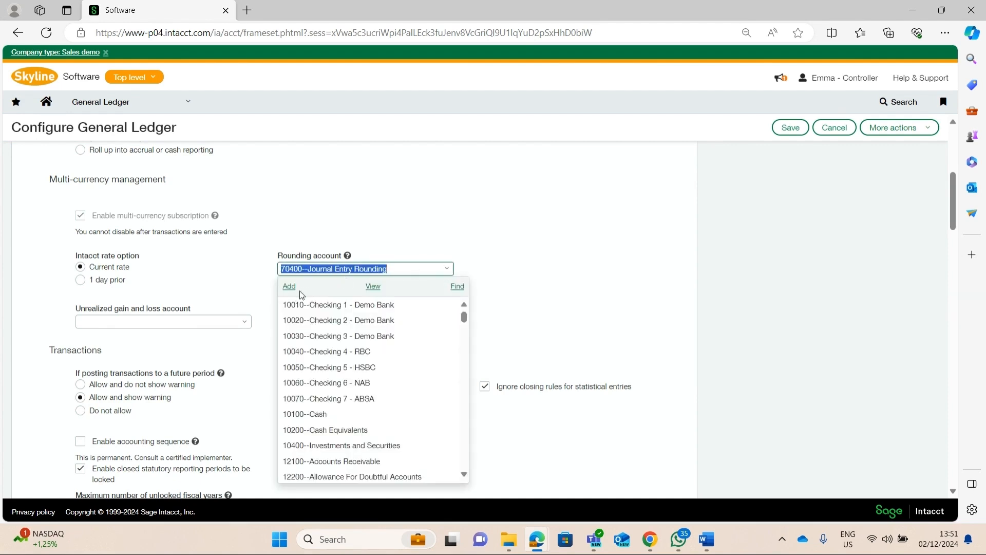
click(287, 290)
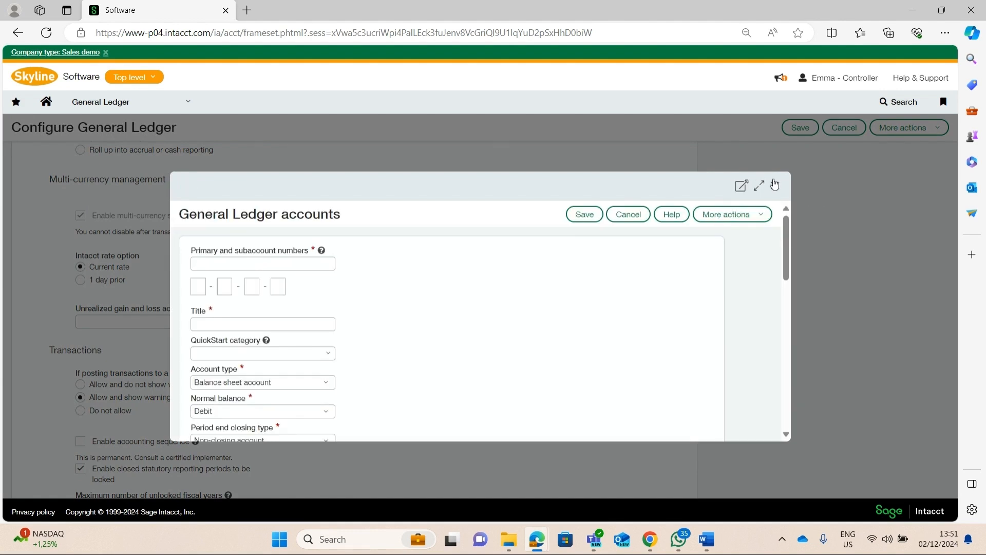
click(775, 184)
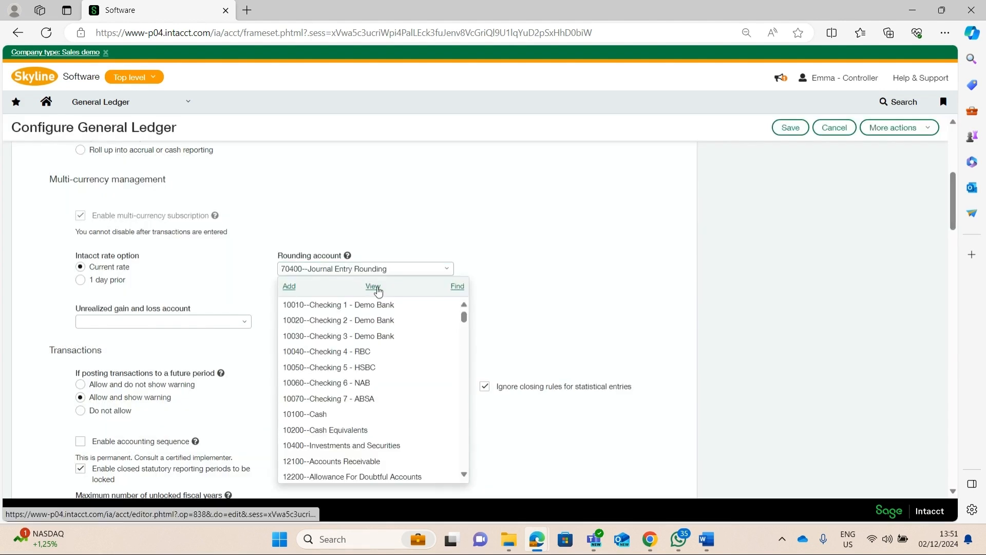
View the details of the Journal Entry Rounding account, close them, and leave the General Ledger configuration without saving
click(377, 287)
scroll(399, 292, down, 5)
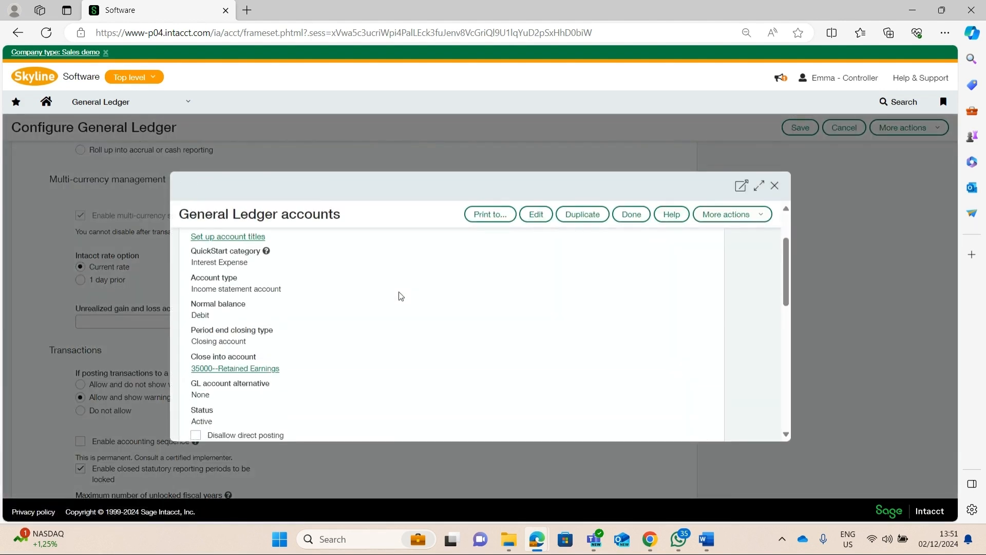
scroll(400, 296, down, 3)
scroll(402, 294, up, 10)
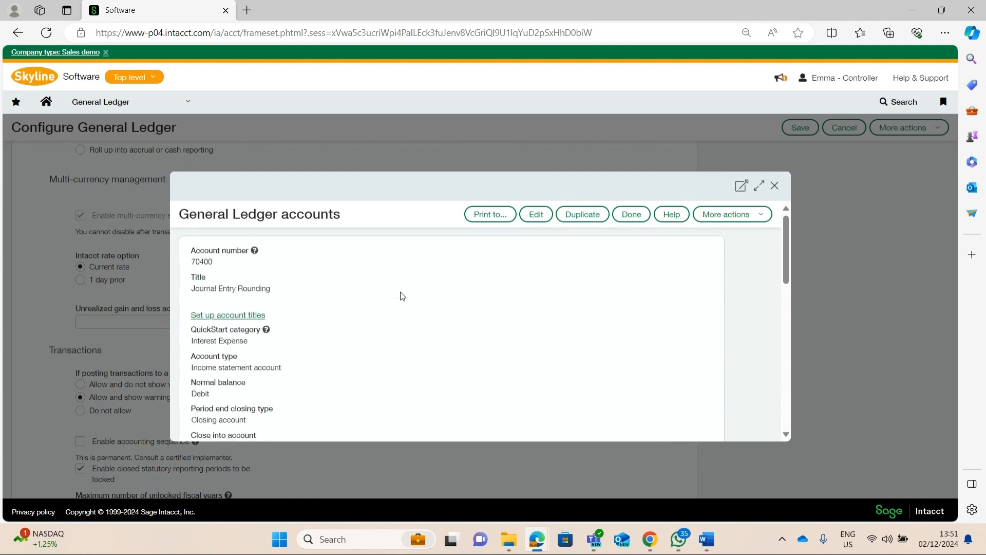
click(774, 187)
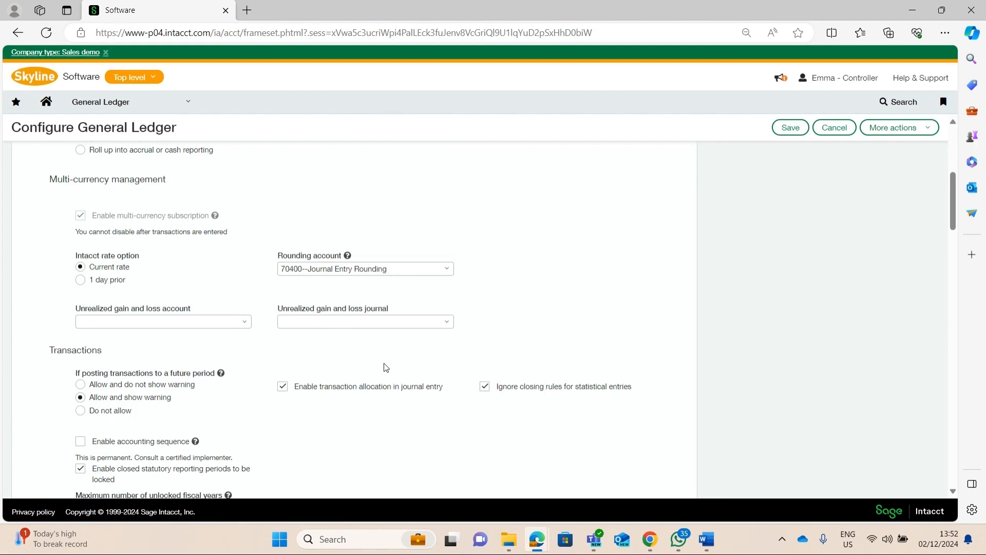
click(826, 133)
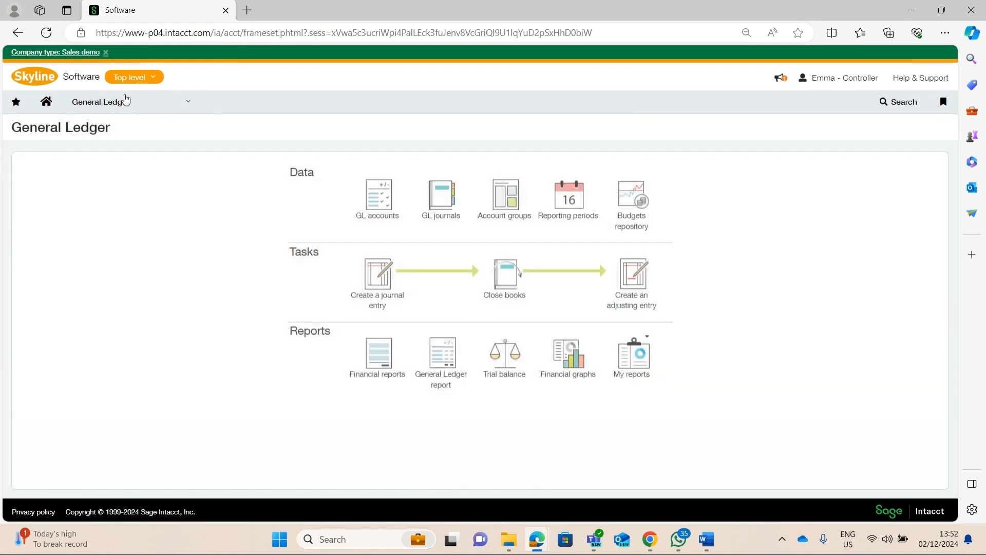
Open the Transaction currencies list from the Company setup area
mouse_move(126, 112)
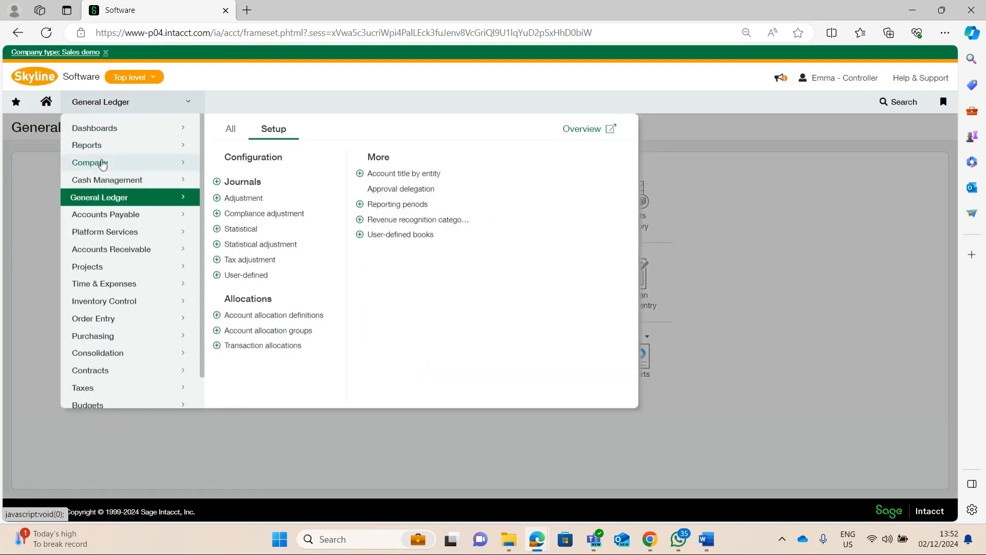
click(102, 163)
click(277, 129)
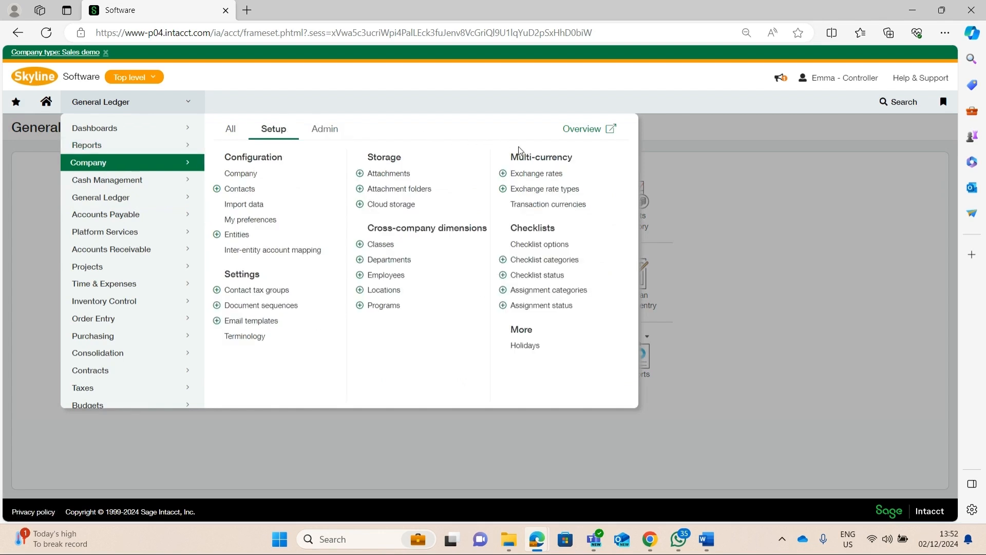
click(544, 210)
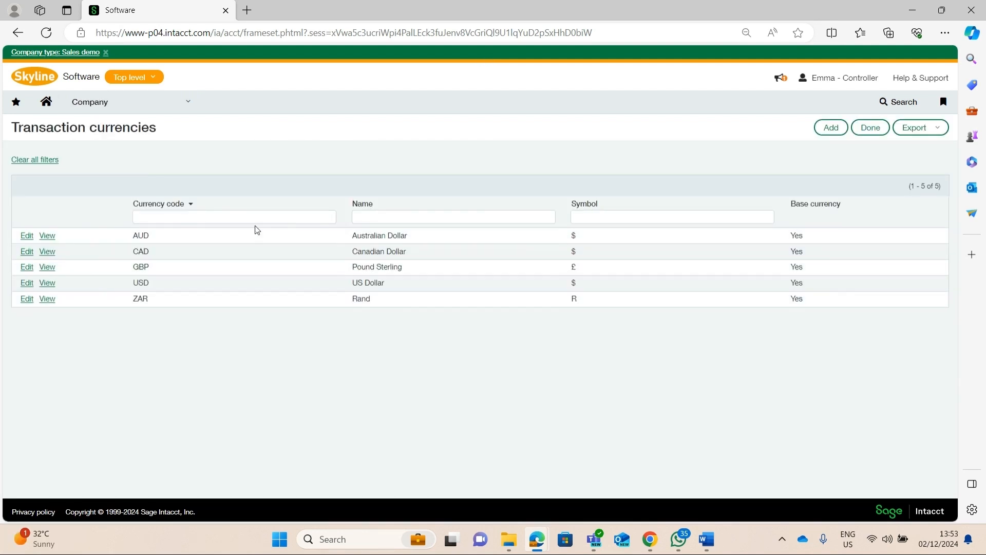
Open the form for adding a transaction currency, review its currency and format fields, and cancel it
click(381, 220)
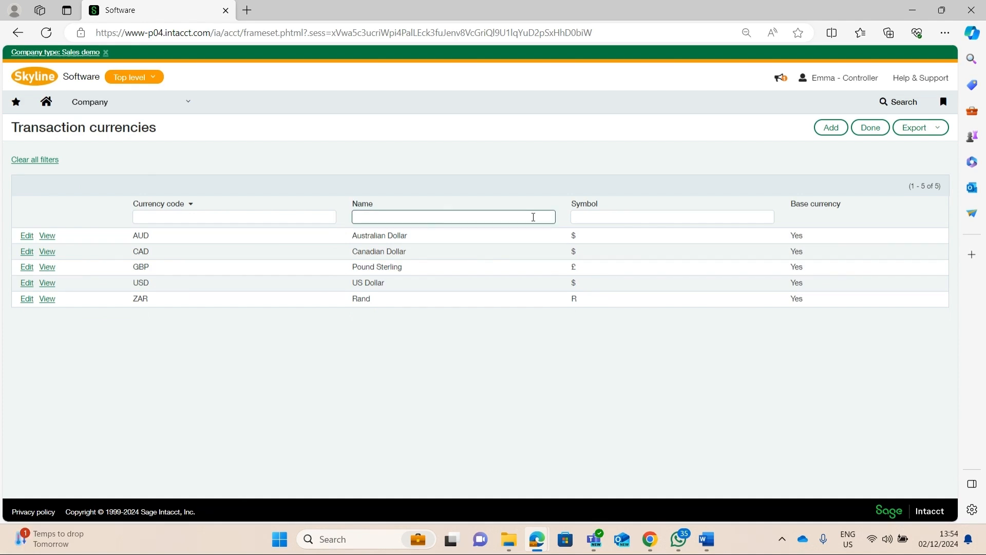
click(826, 129)
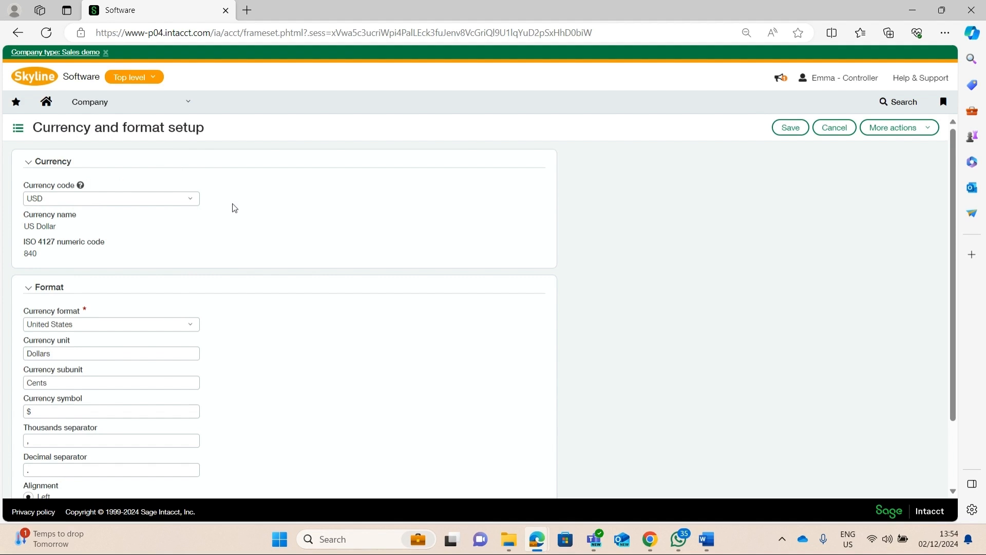
scroll(231, 211, down, 2)
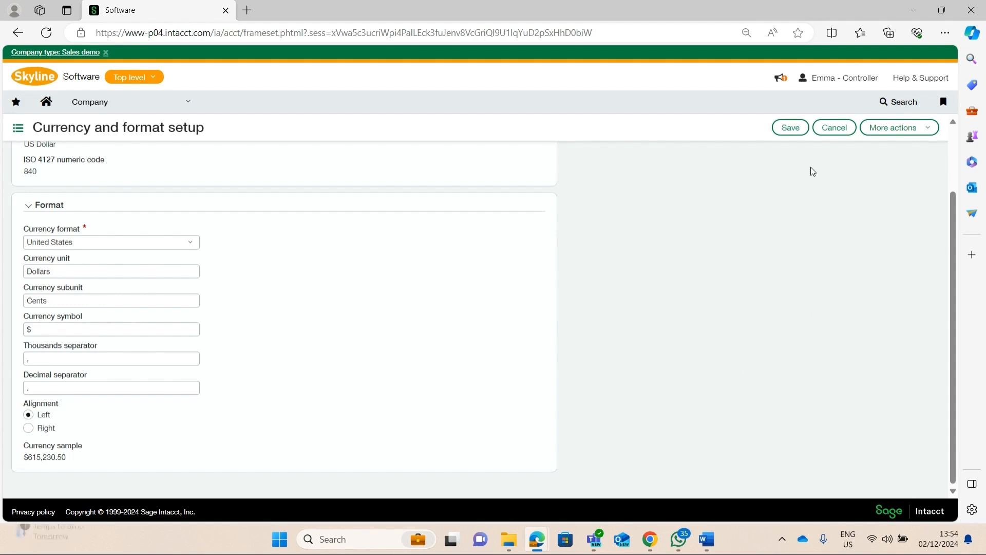
click(822, 129)
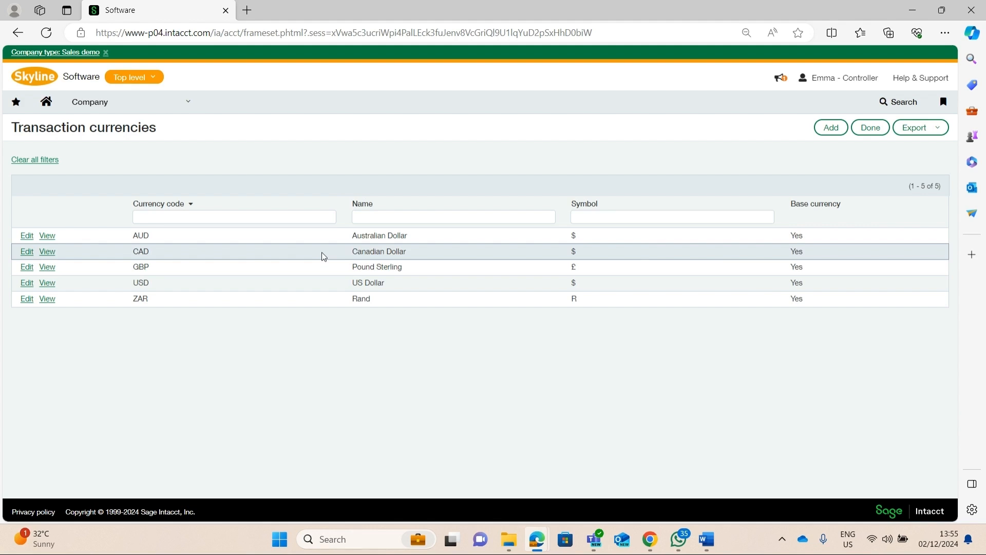
Open the Current accounts list in Cash Management and open the 200_CHK account for editing
click(97, 103)
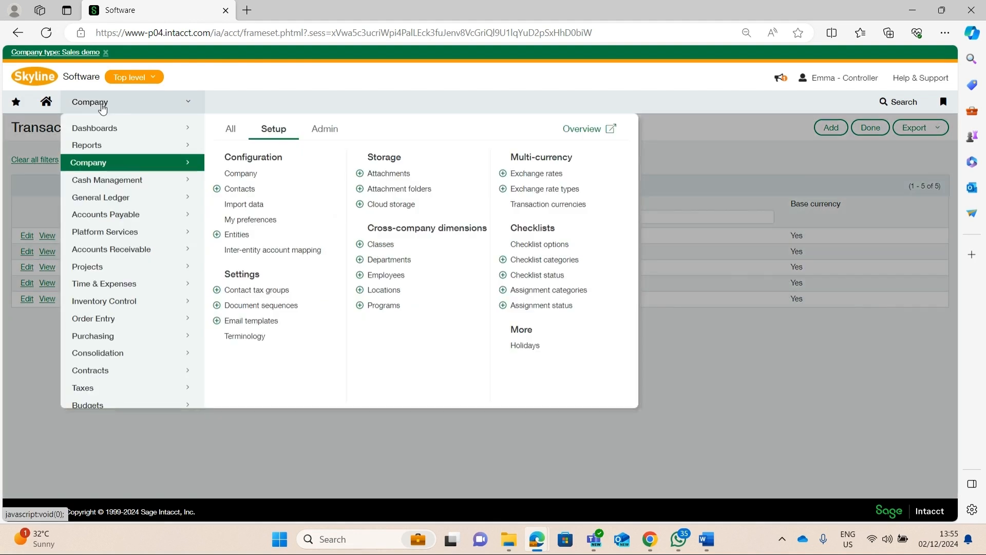
click(137, 178)
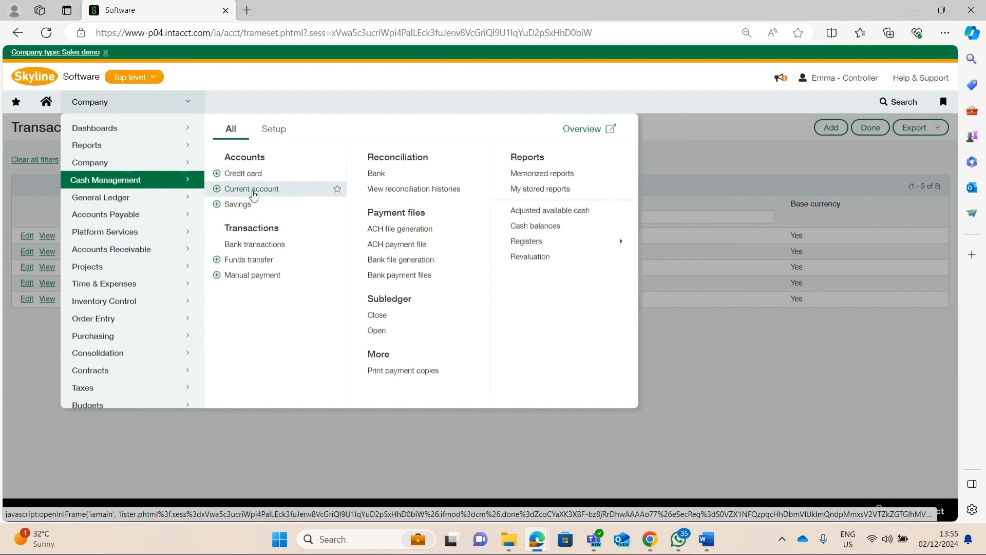
click(237, 190)
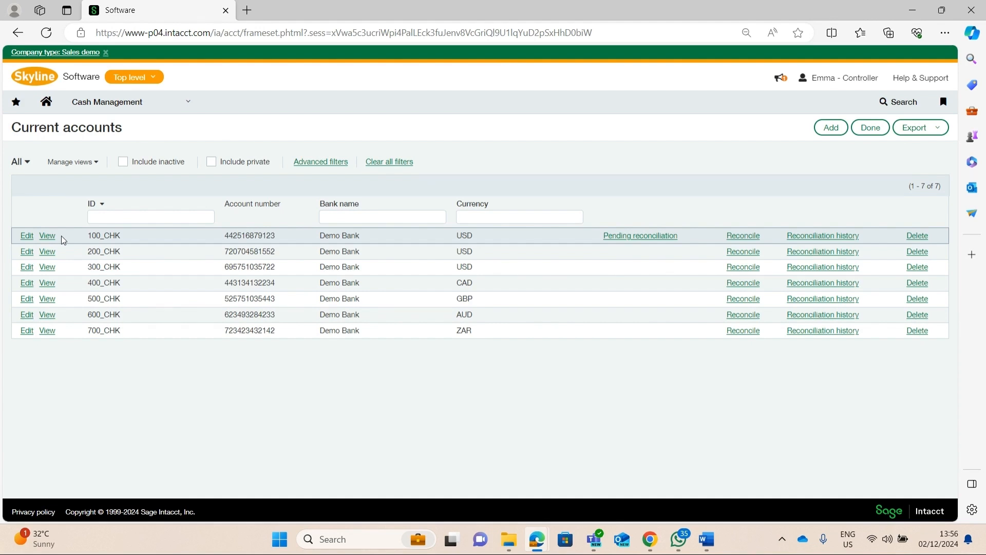
click(26, 252)
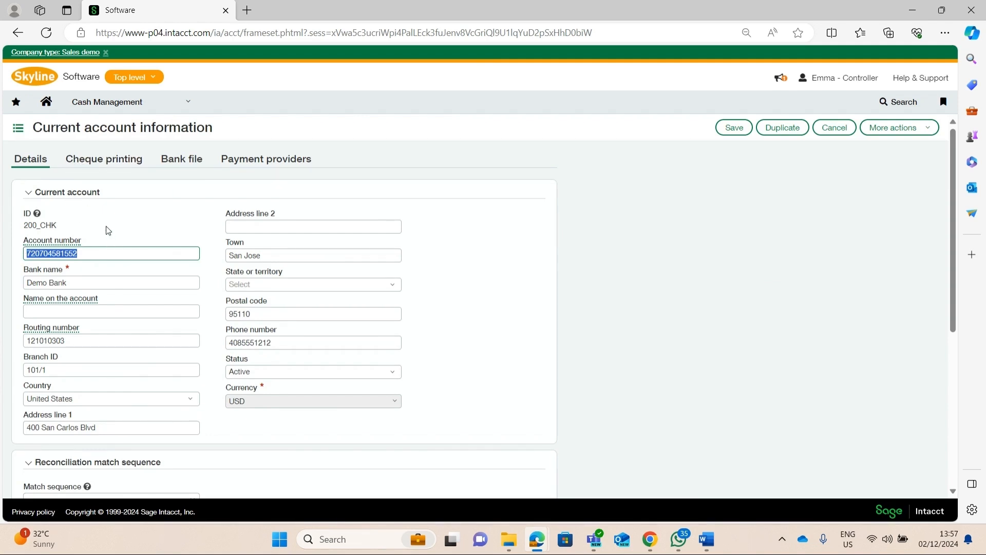
Review the currency of the 200_CHK current account and leave its form without saving
scroll(108, 229, down, 1)
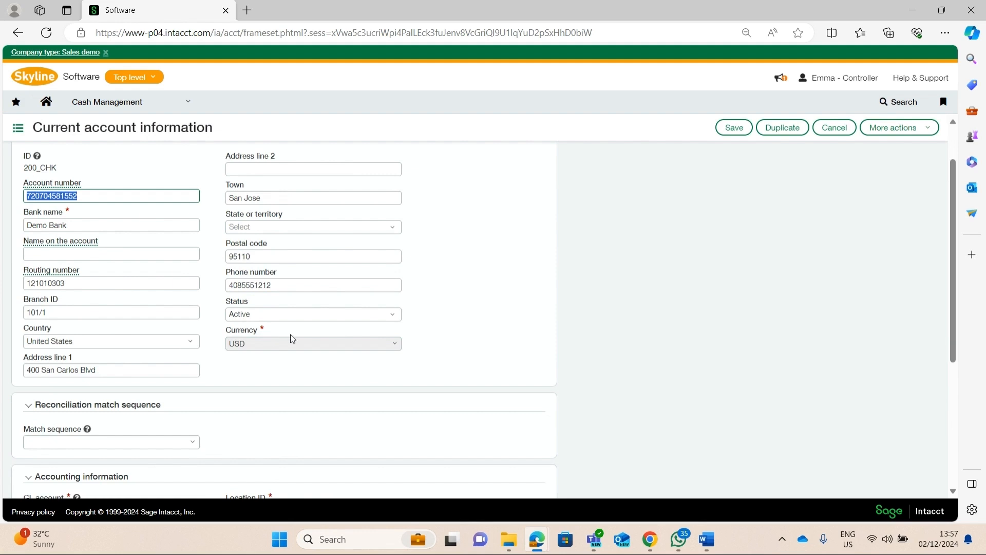
click(833, 128)
Open the form for adding a current account, view the available currency choices, and cancel it
click(829, 127)
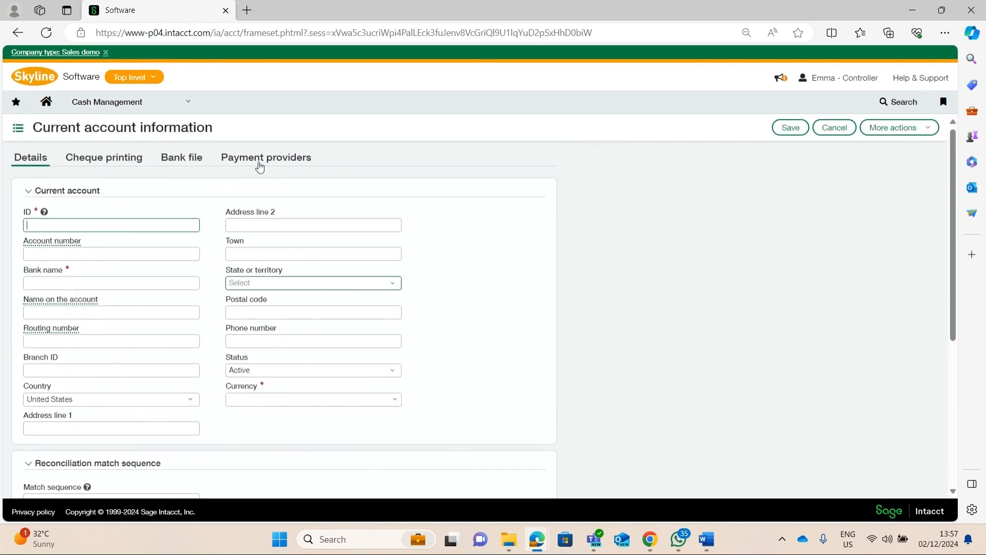
scroll(250, 204, down, 2)
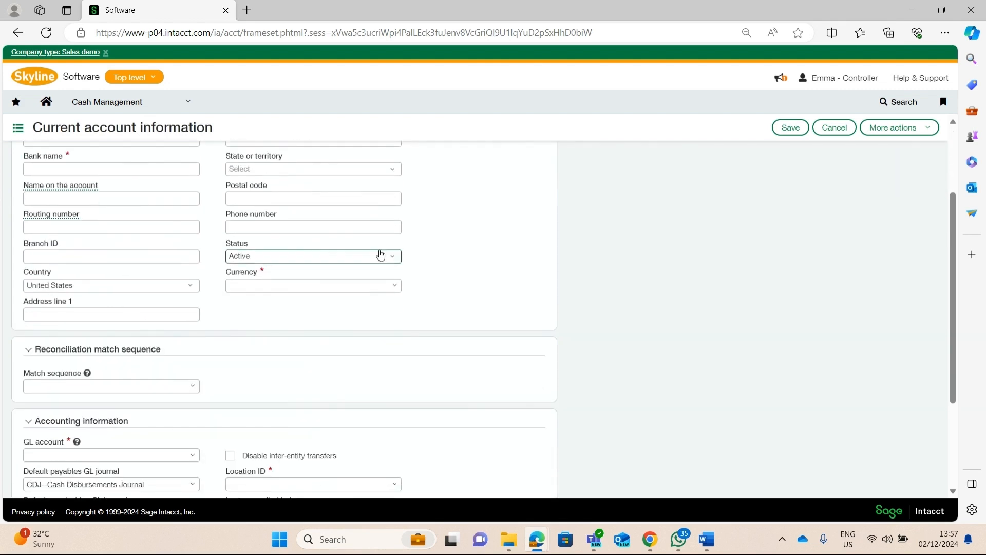
click(394, 285)
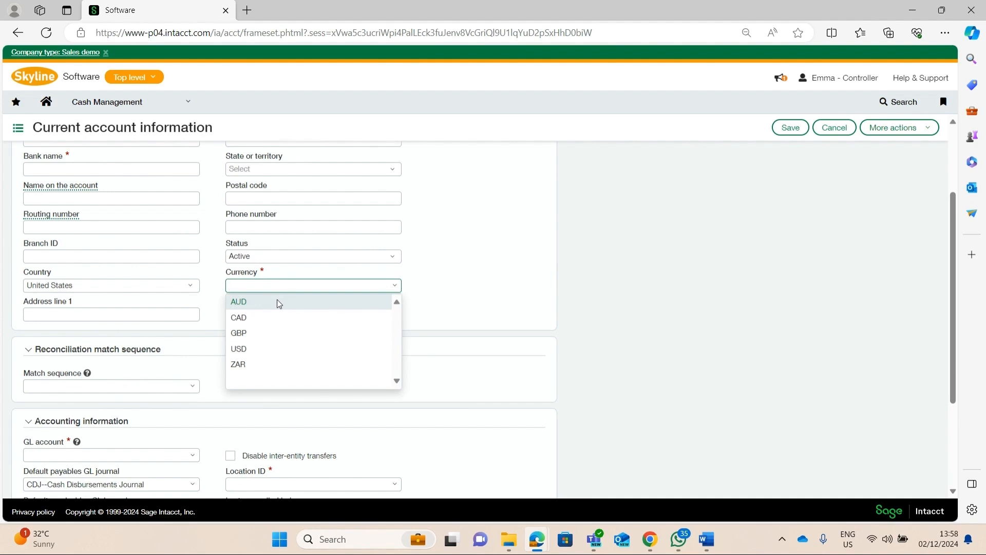
click(740, 293)
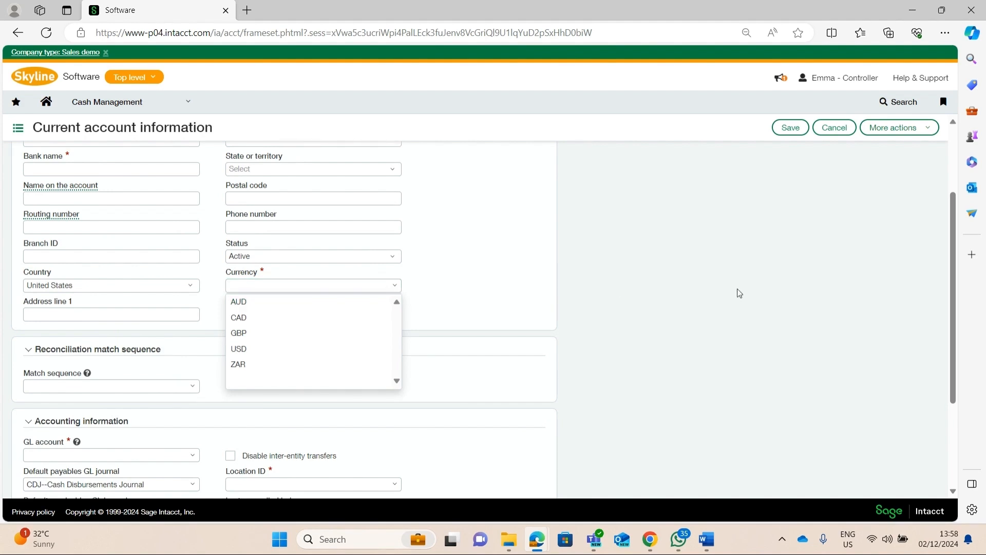
click(833, 130)
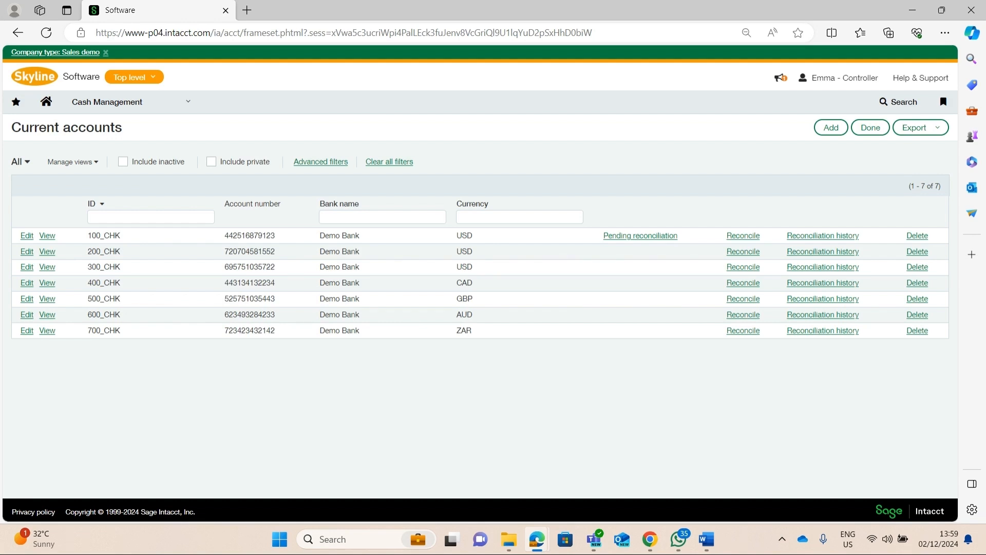
Open the Accounts Payable configuration, review the option for foreign currency AP supplier invoices, and leave without saving
click(128, 104)
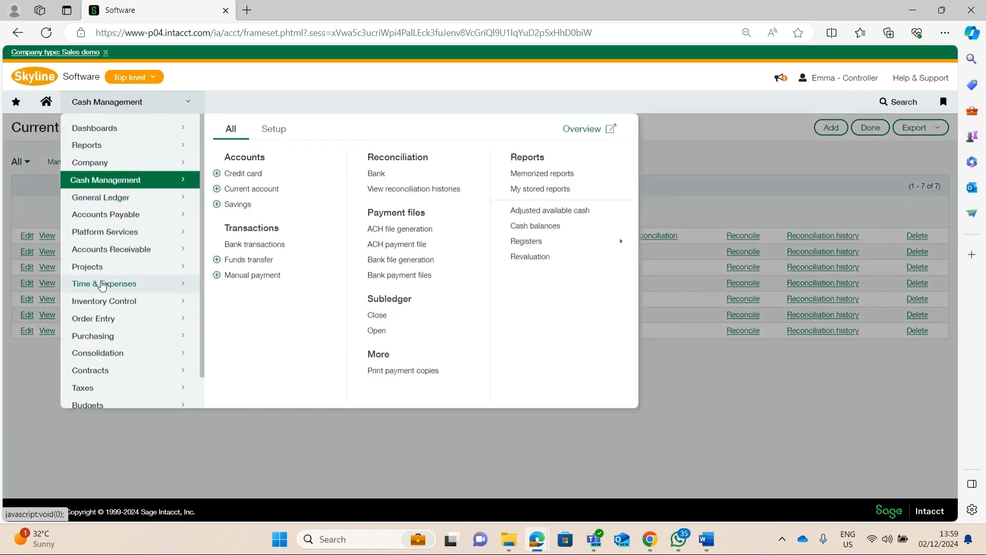
click(107, 221)
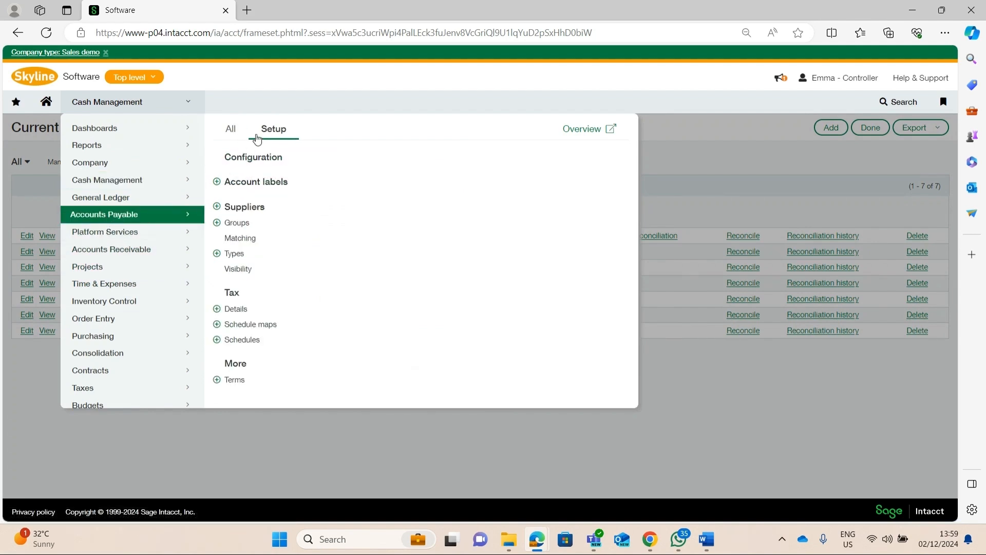
click(244, 155)
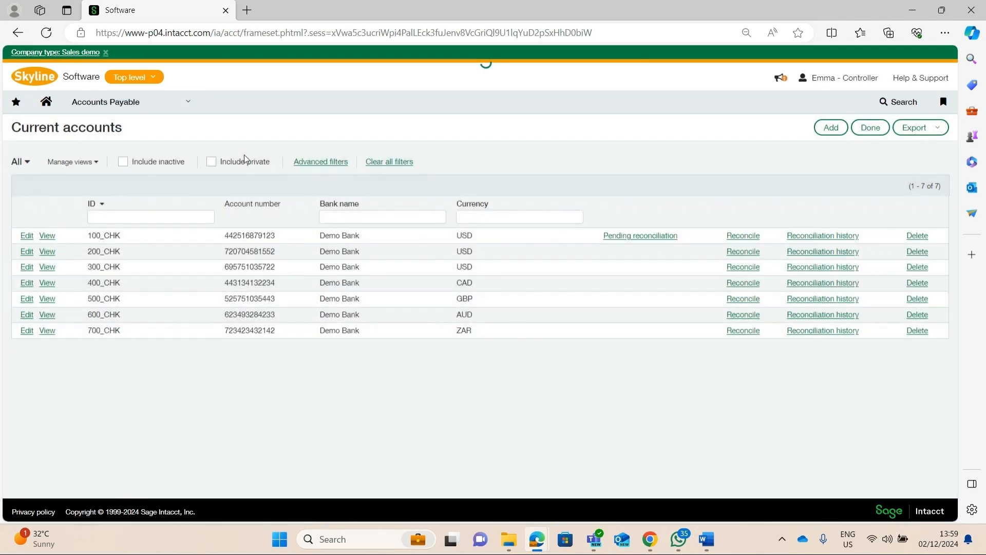
scroll(291, 230, down, 10)
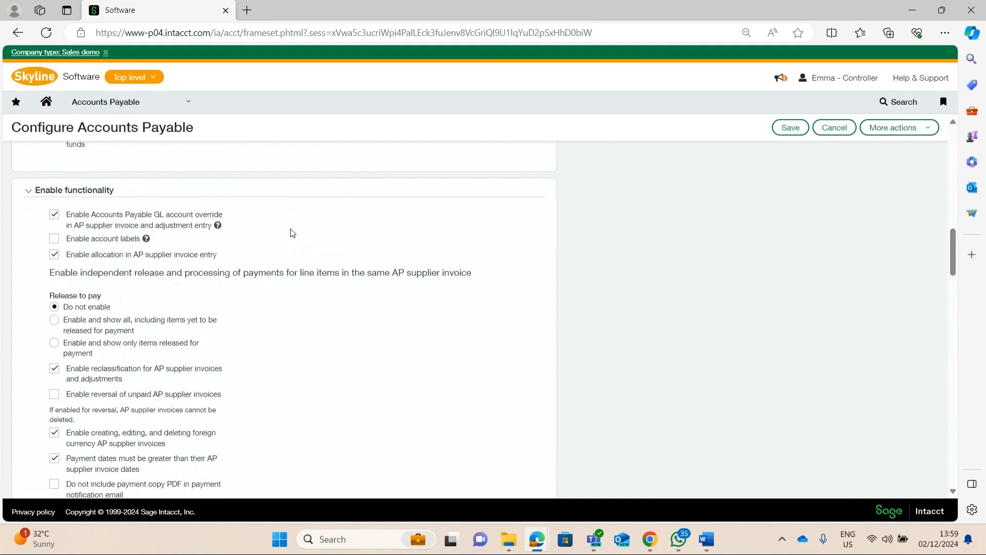
scroll(102, 213, down, 2)
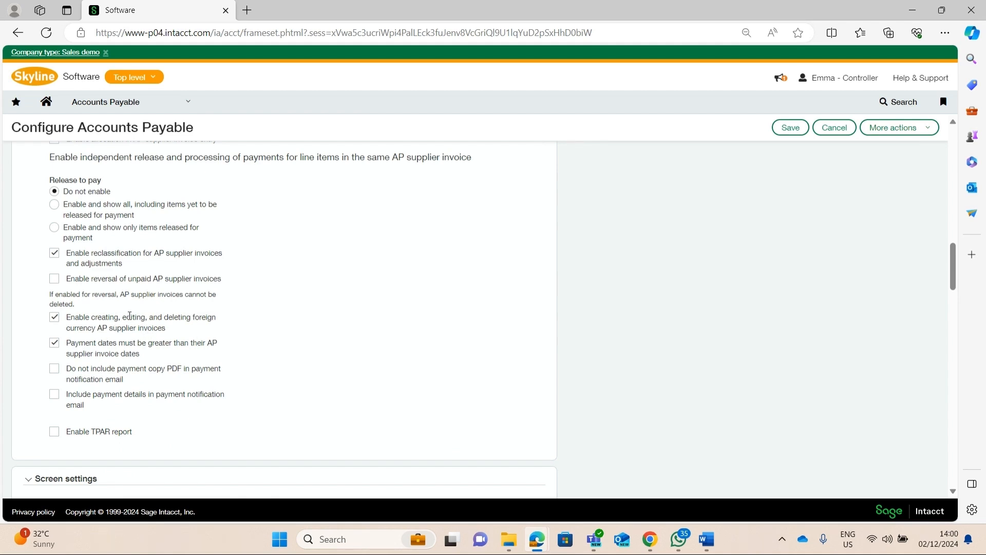
click(822, 129)
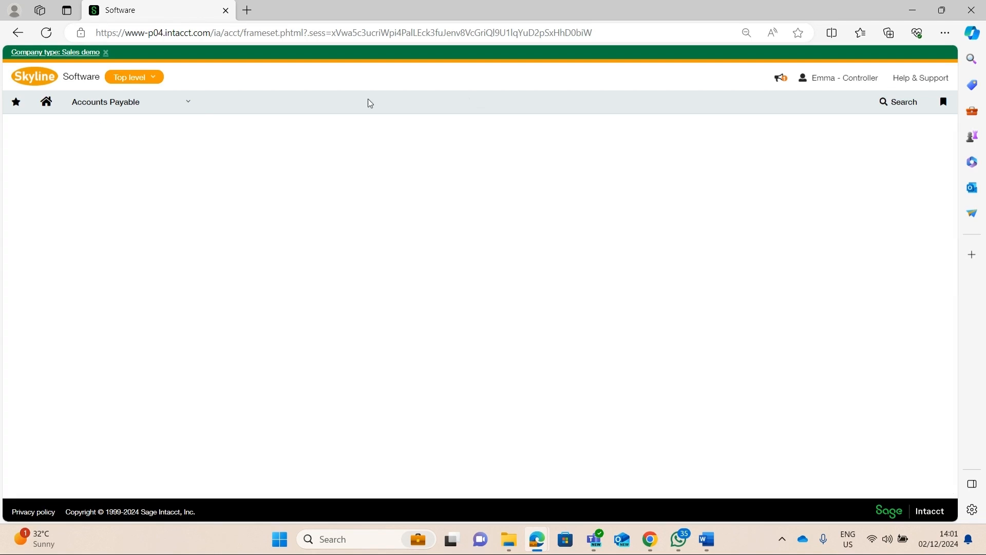
Open the Purchasing configuration, review the Foreign currency option under Enable functionality, and leave without saving
click(132, 105)
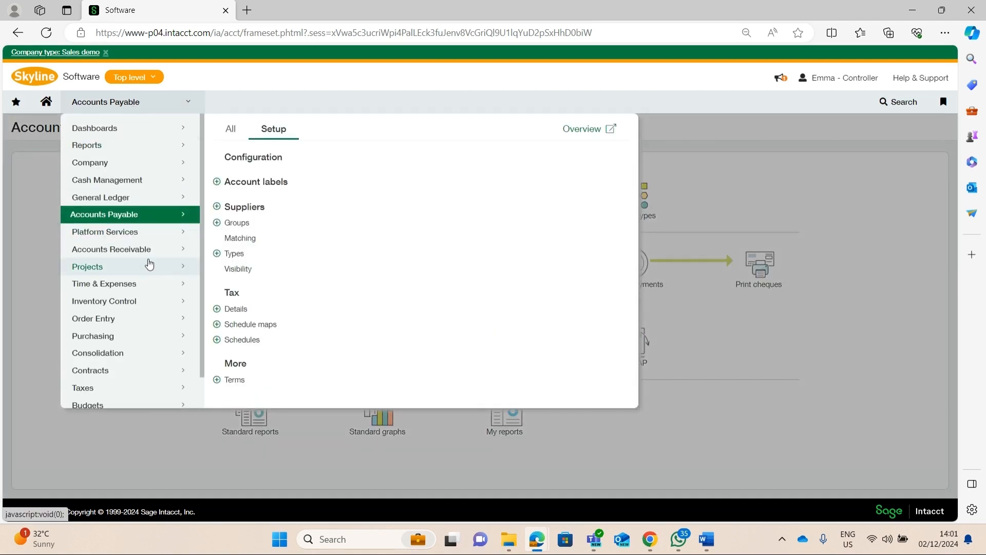
click(147, 336)
click(233, 157)
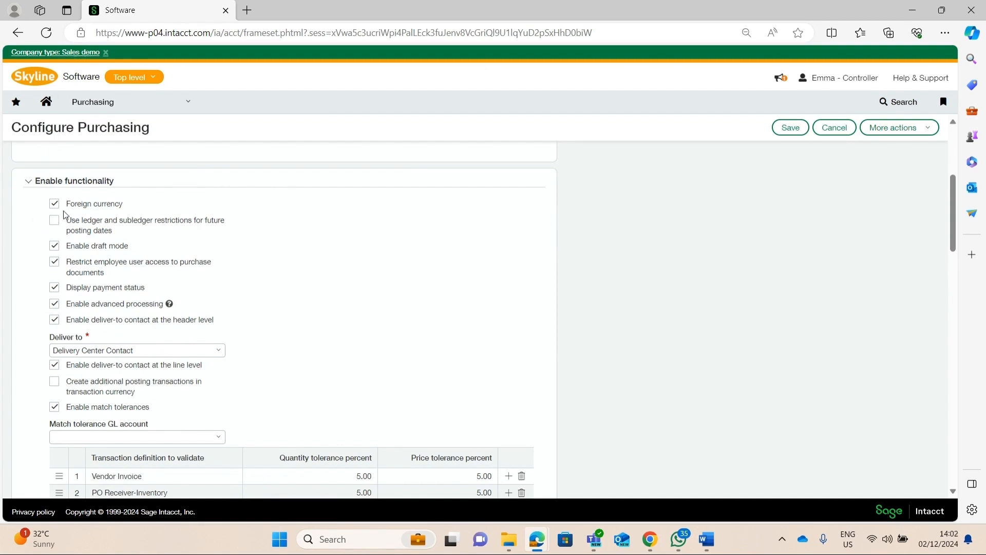
click(833, 128)
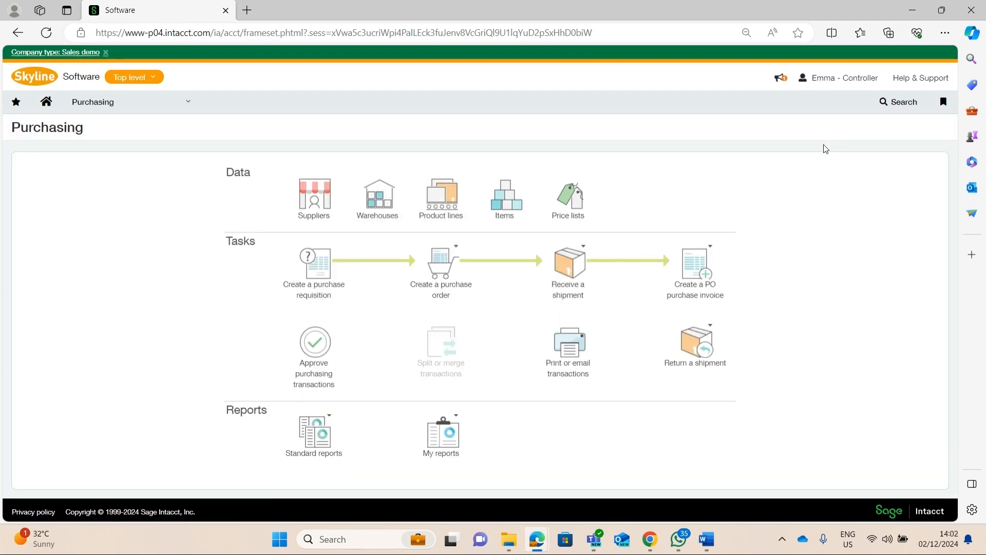
Open the Accounts Receivable configuration, review the option for foreign currency advances, invoices and adjustments, and leave without saving
click(114, 110)
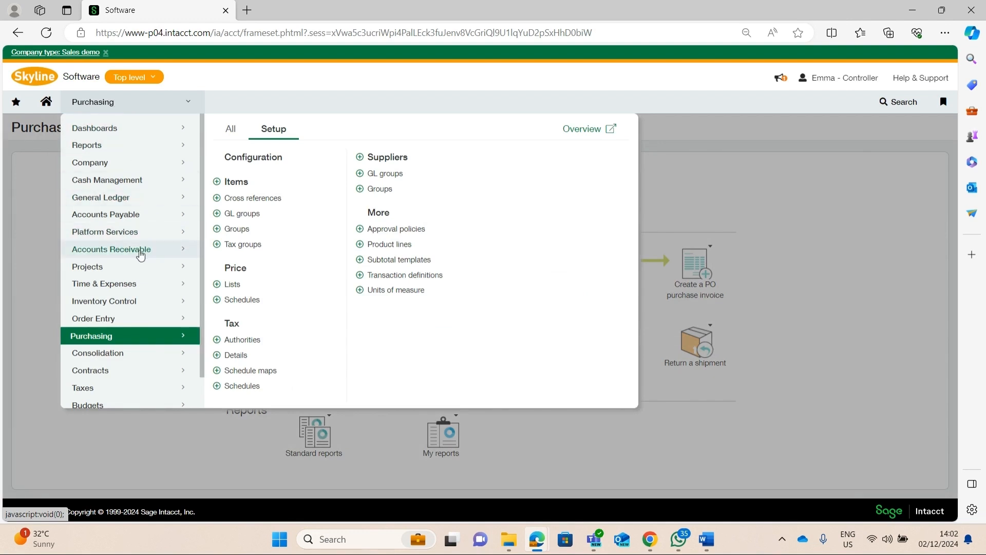
mouse_move(149, 250)
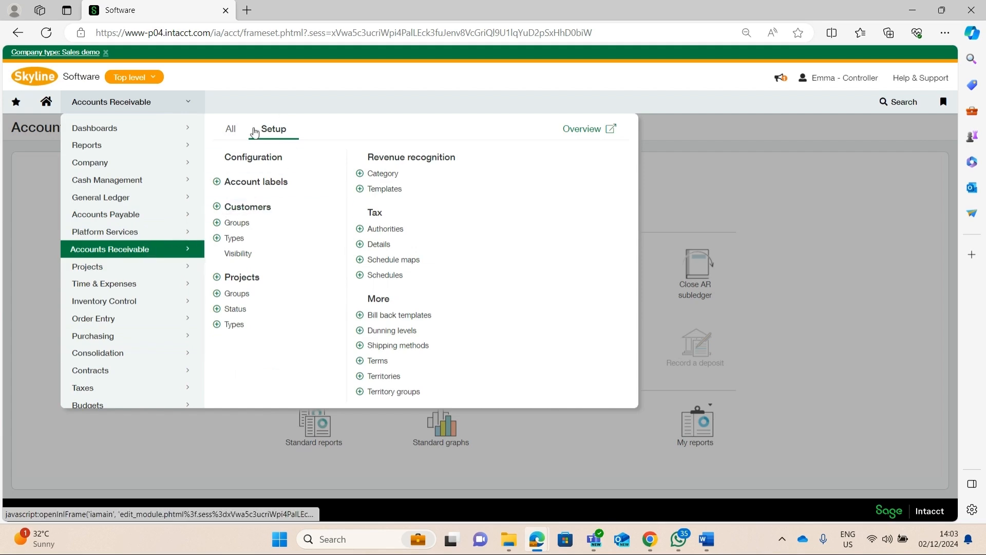
scroll(241, 154, down, 4)
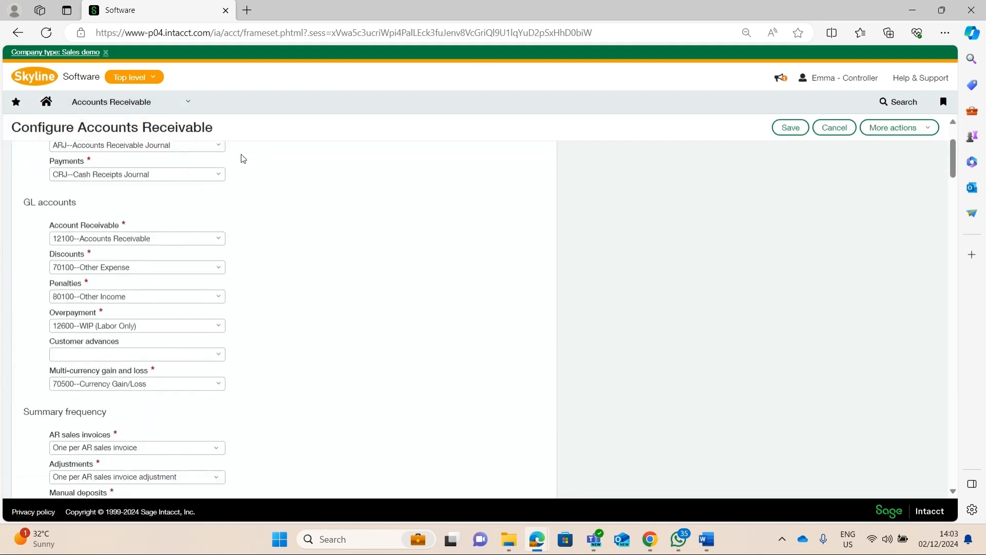
scroll(242, 154, down, 9)
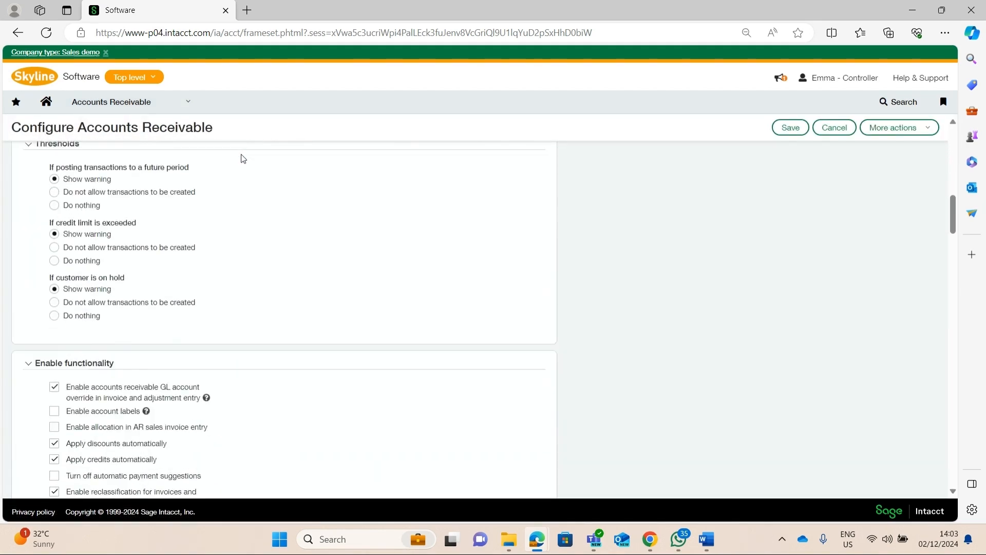
scroll(243, 158, down, 3)
scroll(243, 159, up, 2)
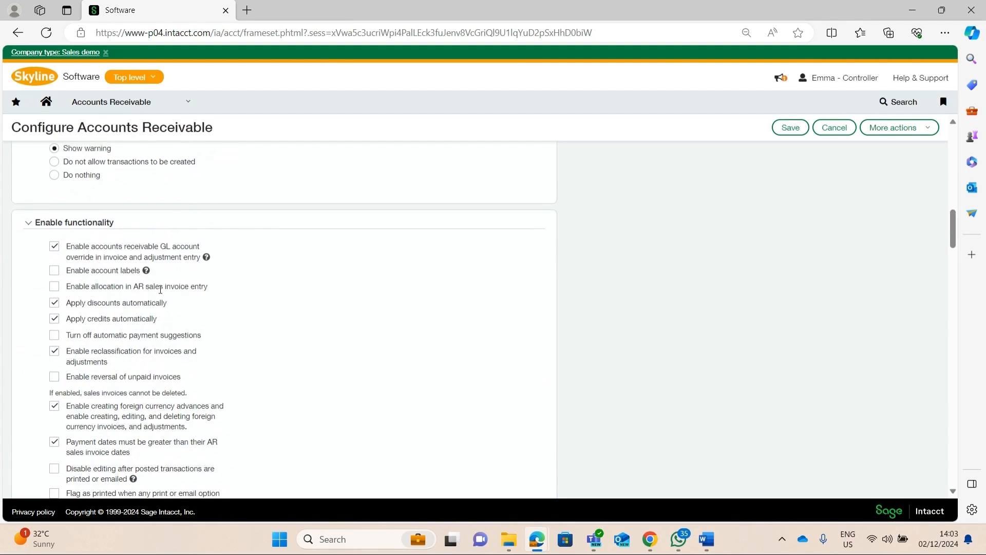
scroll(185, 254, down, 4)
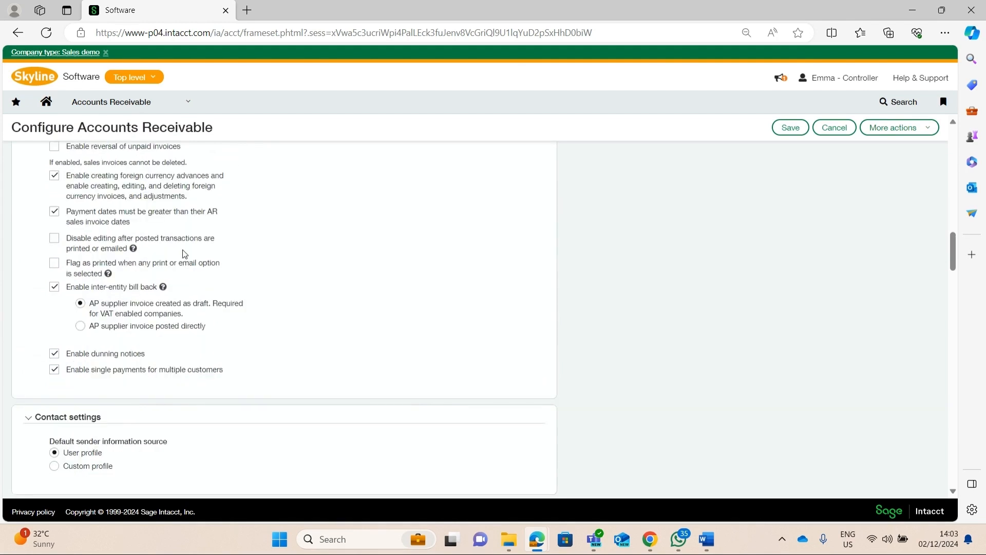
scroll(185, 254, up, 4)
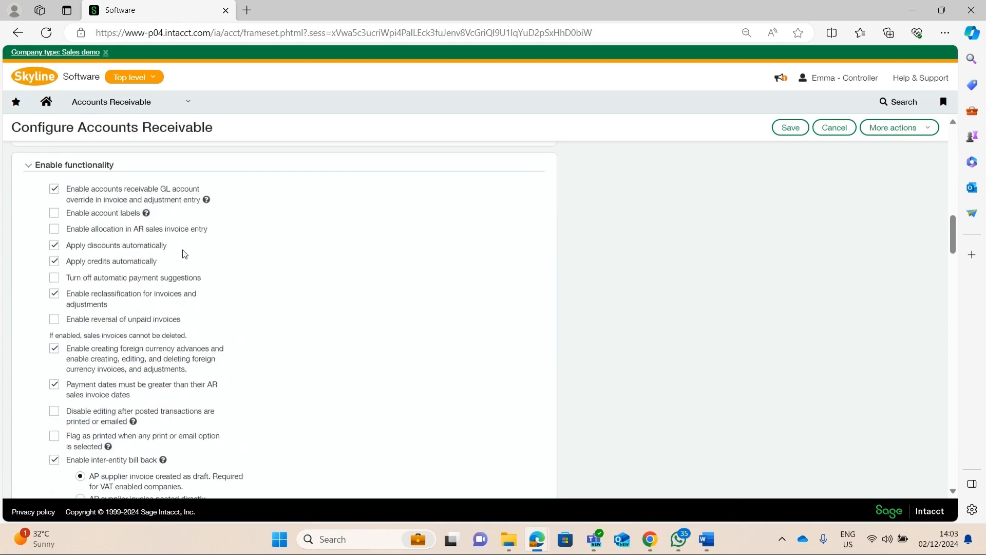
scroll(184, 254, up, 1)
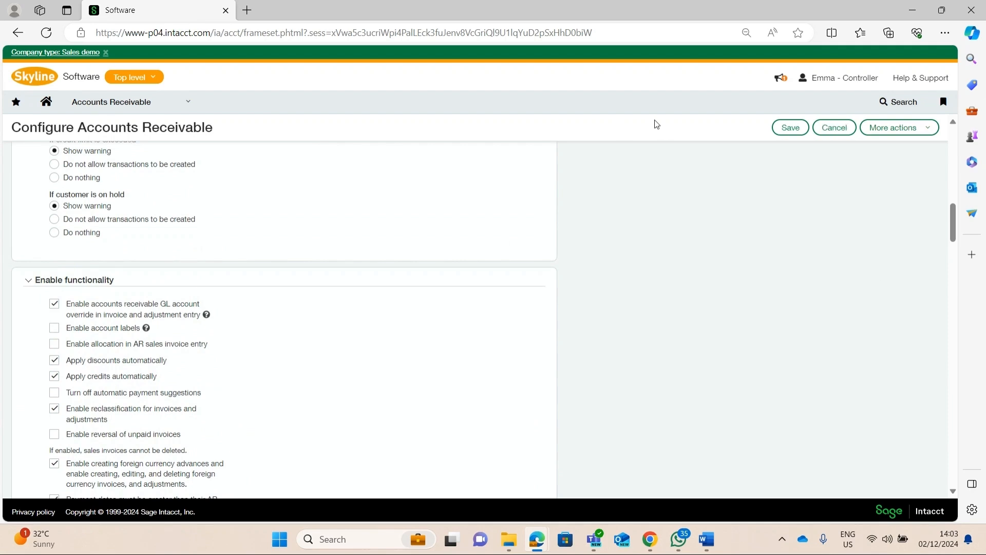
click(835, 129)
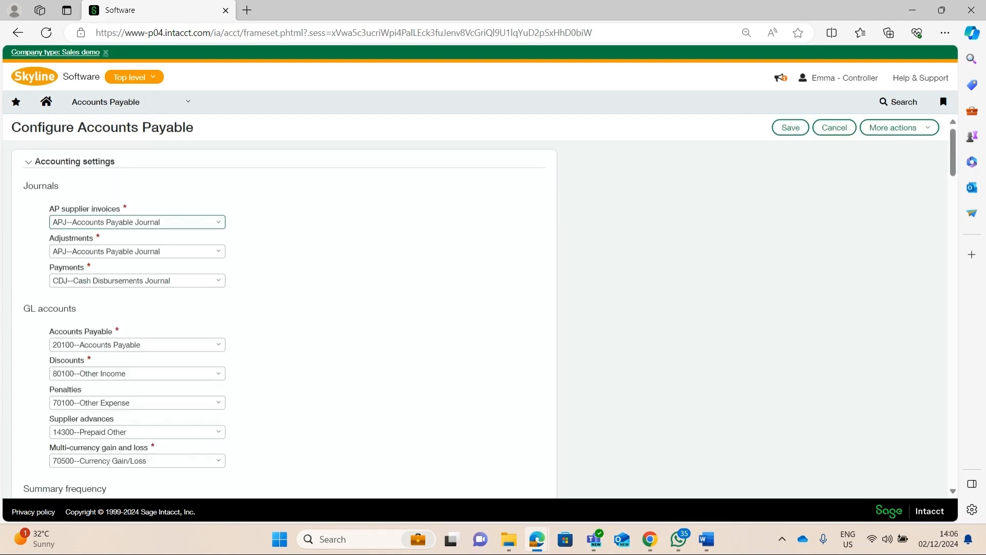
click(507, 288)
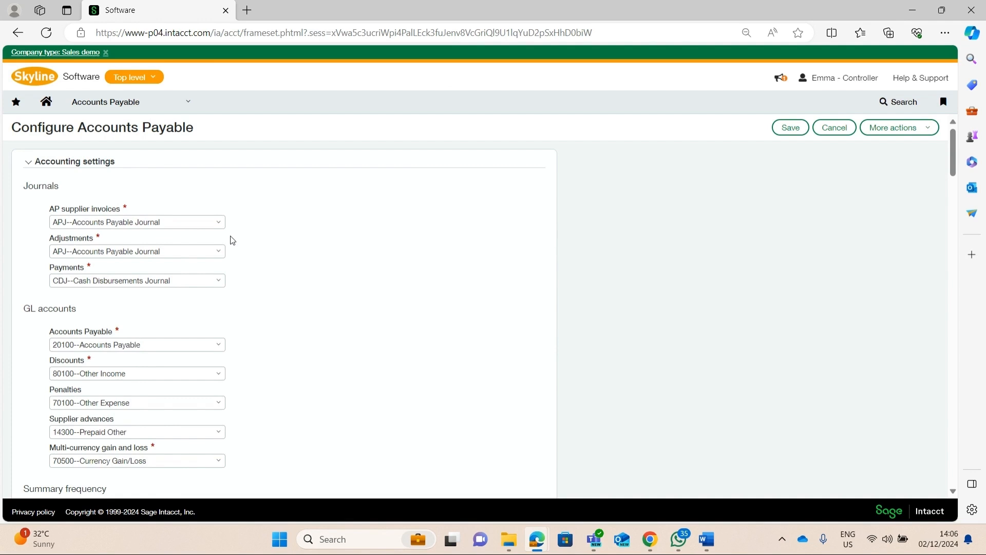
click(172, 108)
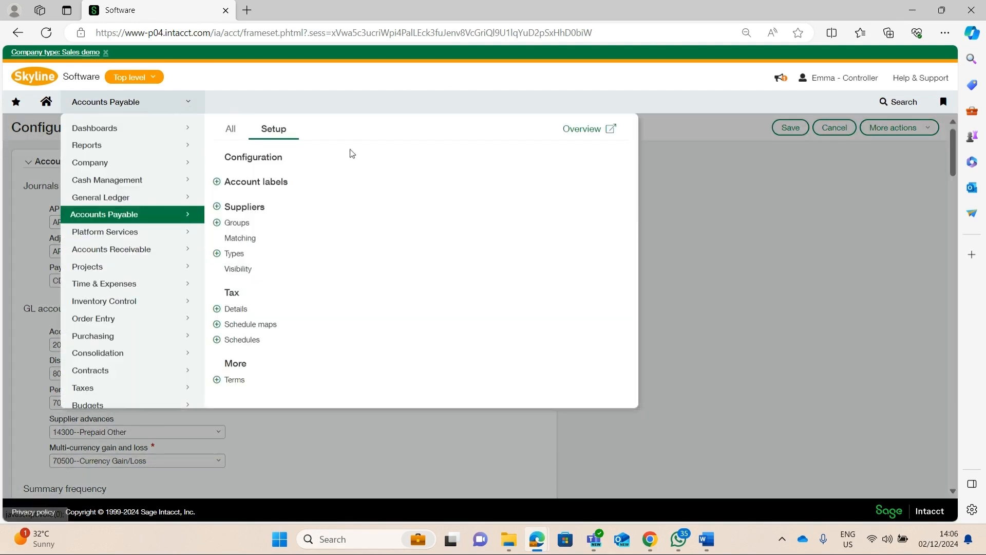
click(854, 233)
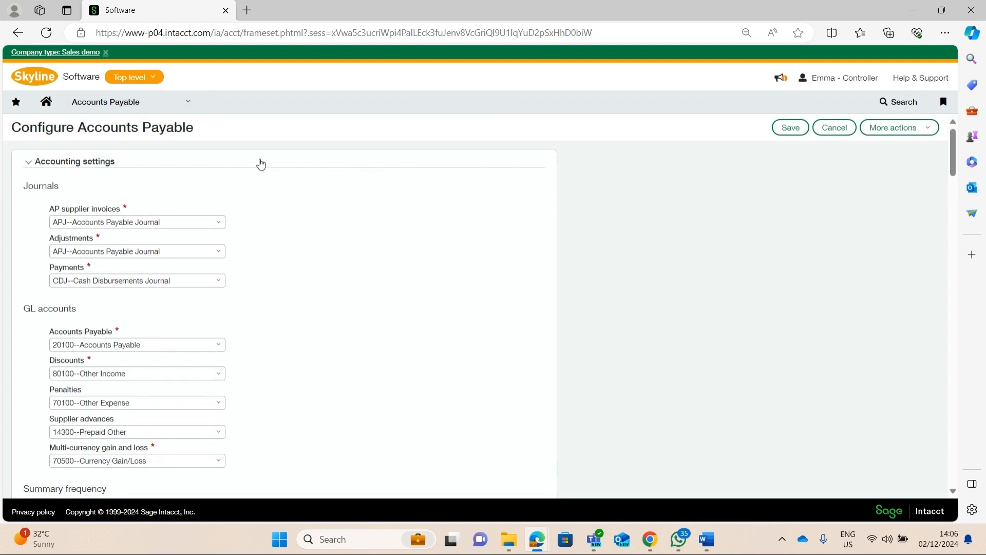
Open a new AP supplier invoice and review its transaction currency, base currency and exchange rate fields
click(128, 105)
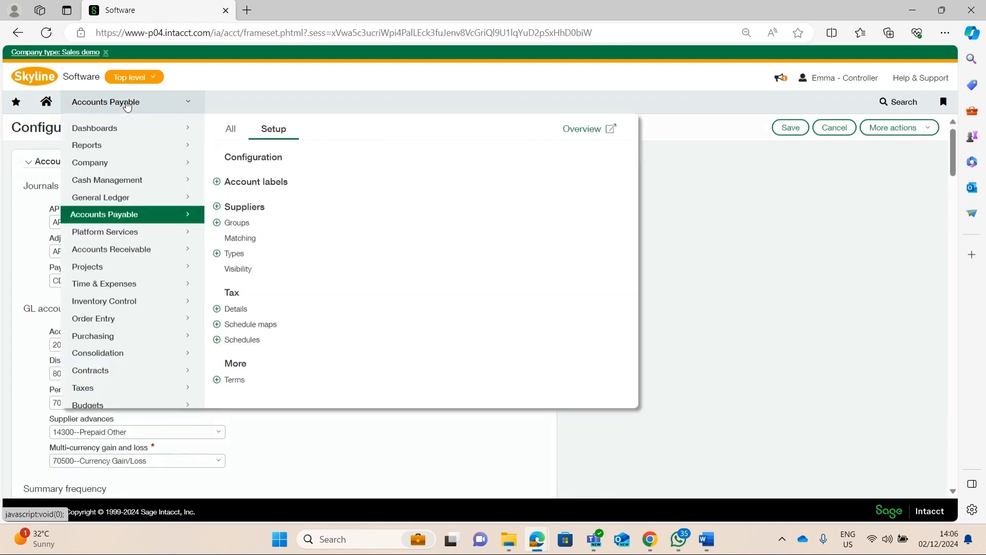
click(228, 135)
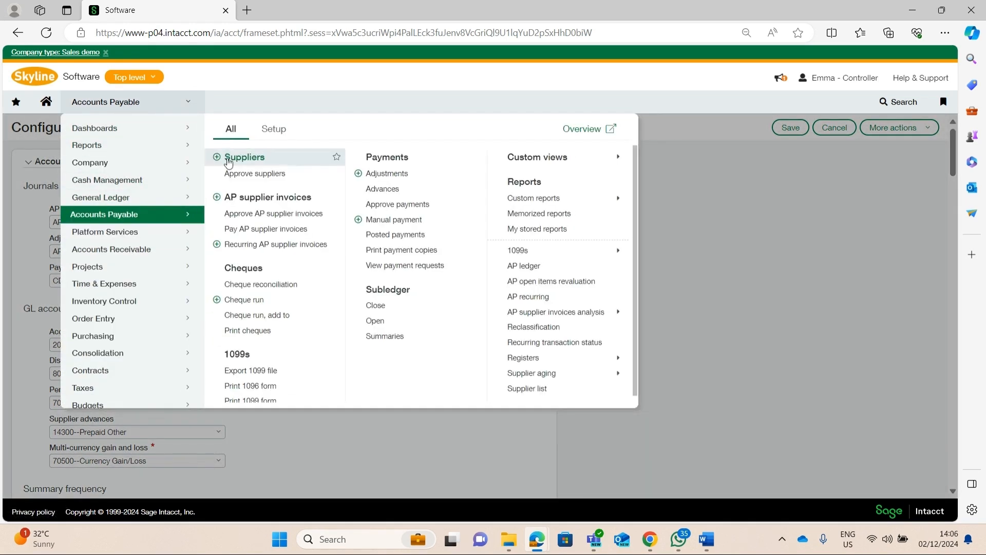
click(217, 200)
click(537, 101)
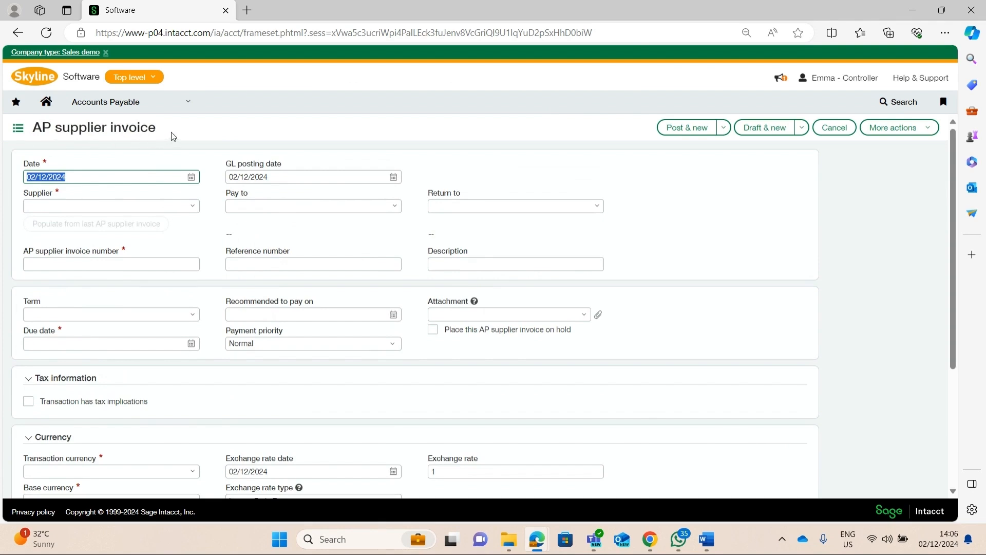
scroll(217, 140, down, 4)
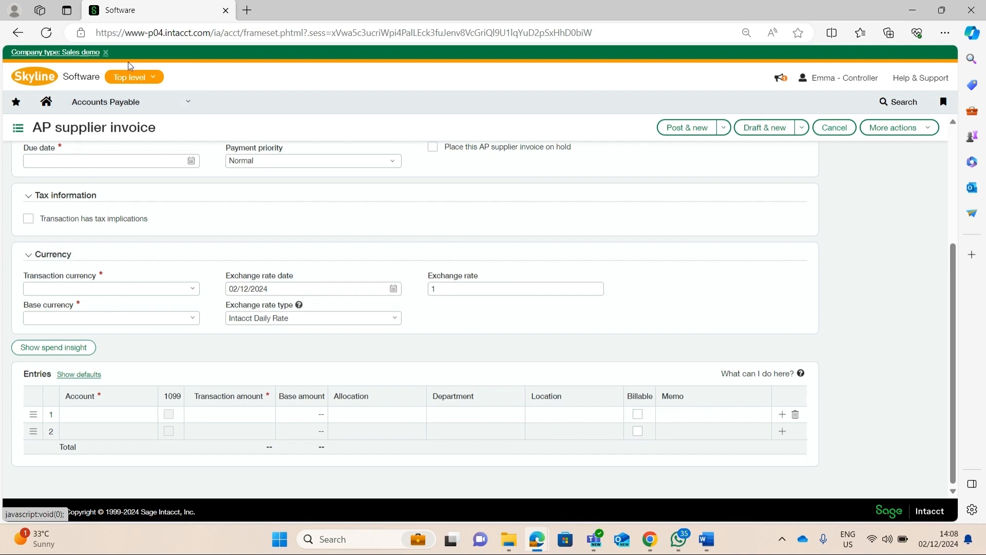
Open the Subscriptions page from the Company administration area and look through its list of applications
click(132, 105)
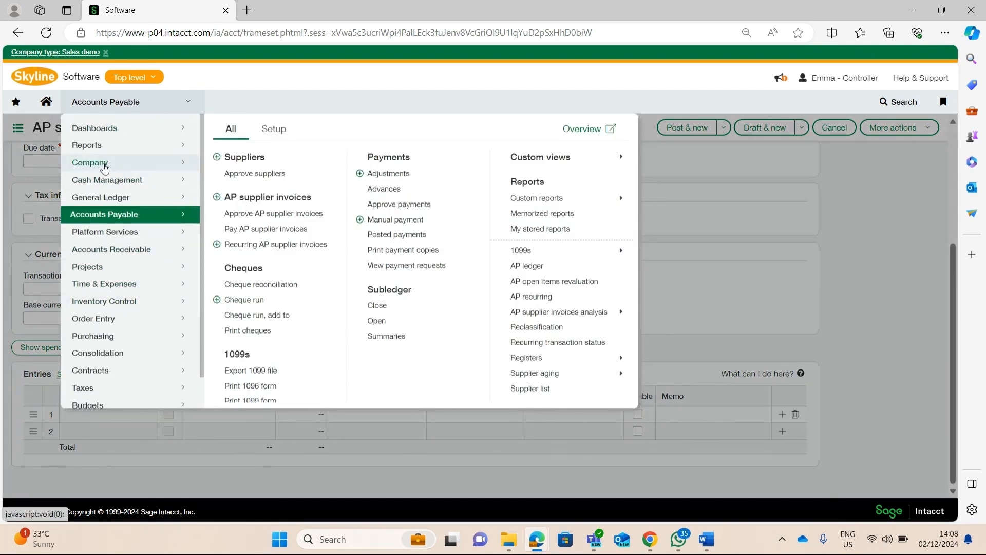
click(105, 164)
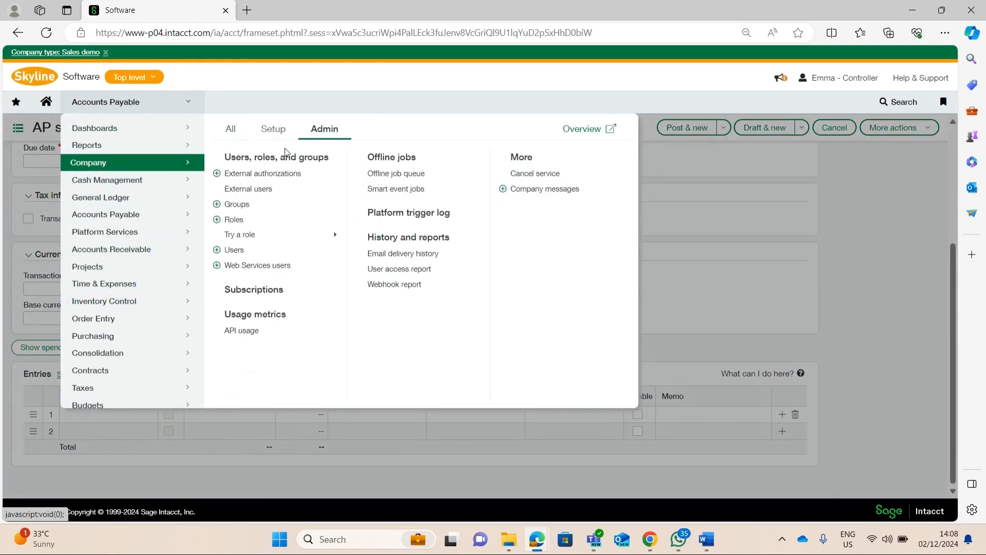
click(251, 292)
click(547, 102)
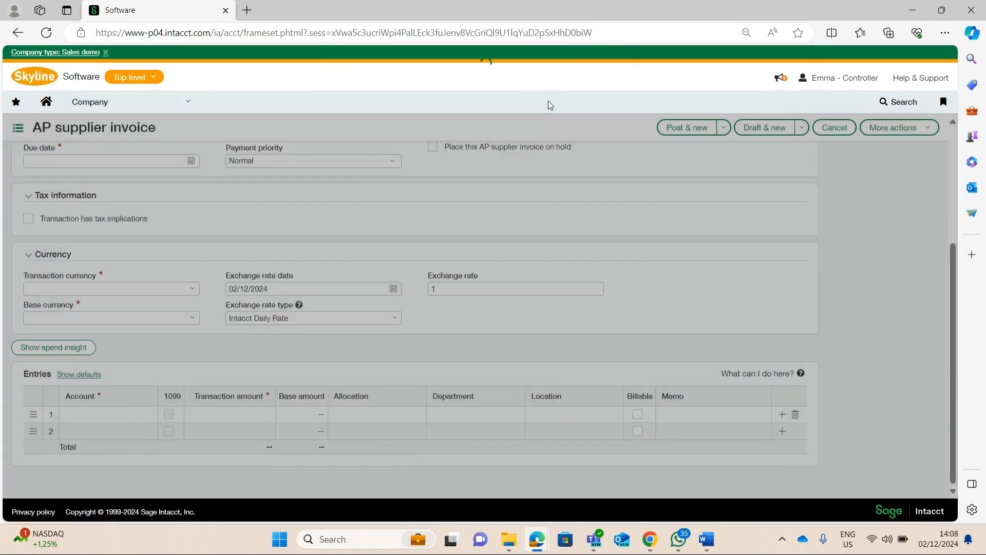
scroll(456, 184, down, 20)
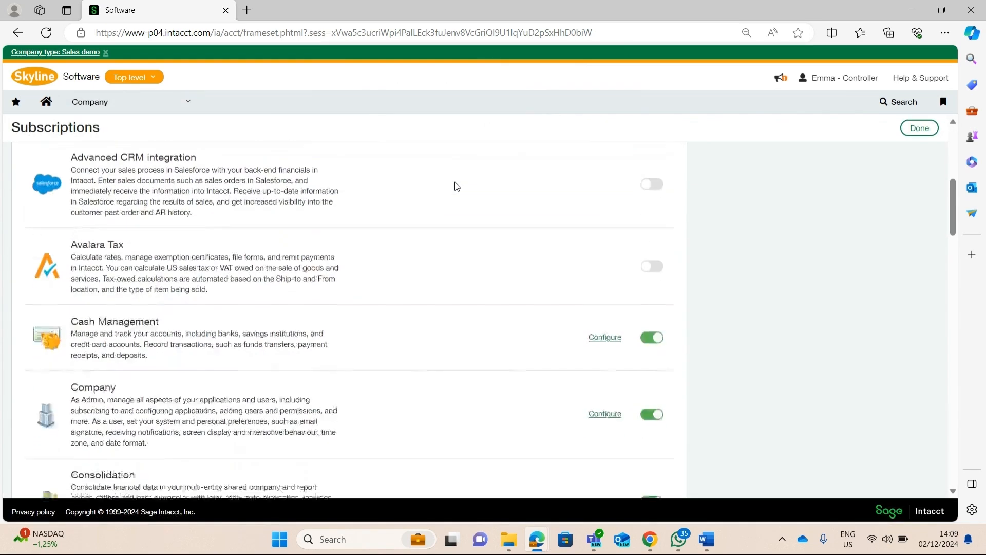
Open the Multi-Entity Management configuration, review the multiple base currencies setting and the value approval currency choices, and leave without saving
scroll(454, 182, down, 8)
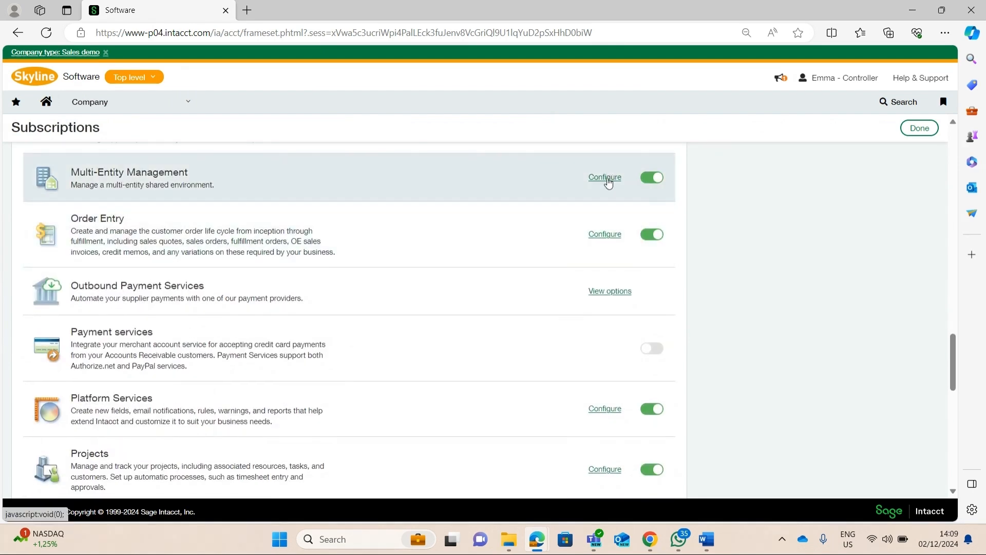
click(607, 179)
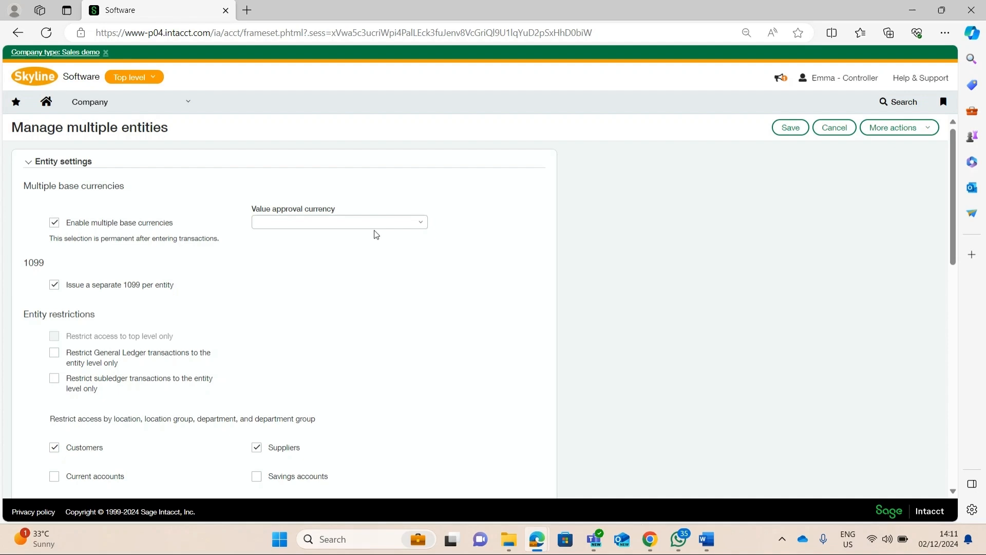
click(421, 224)
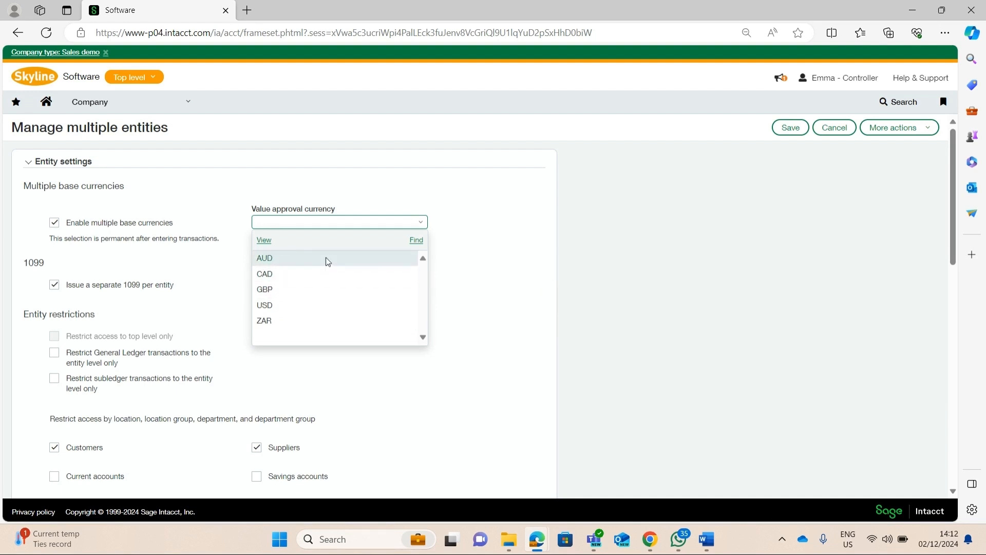
click(818, 148)
click(848, 131)
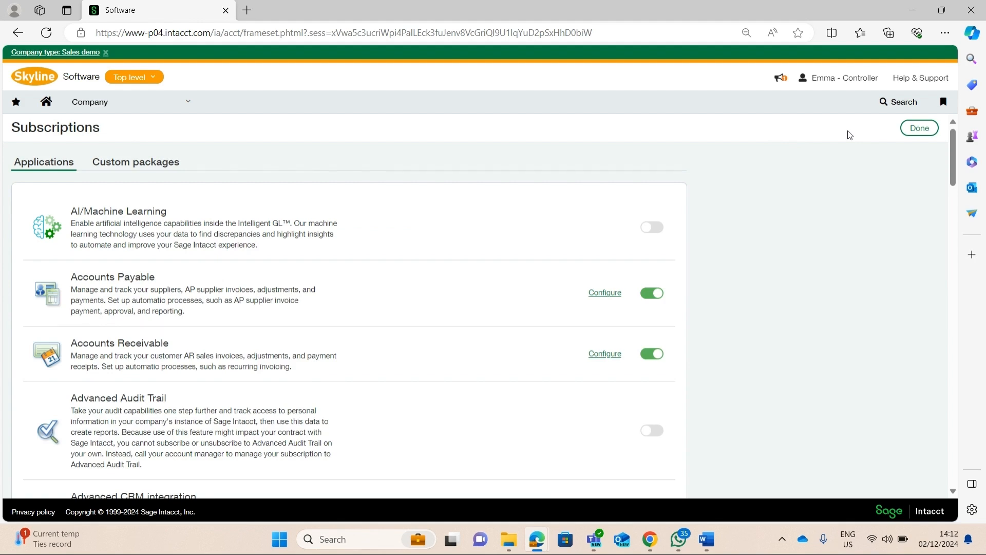
Open the Entities list from the Company setup area to review each entity's base currency
click(148, 107)
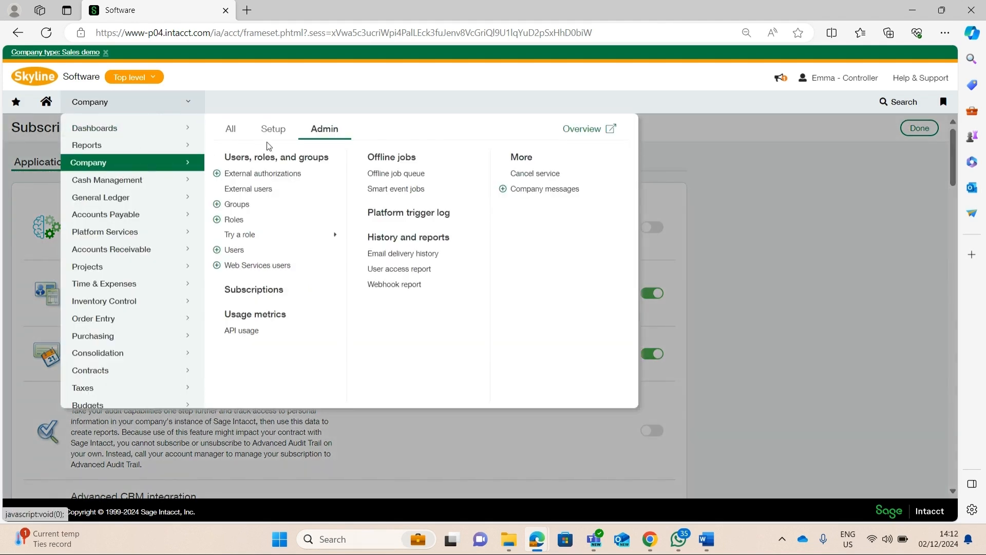
click(274, 130)
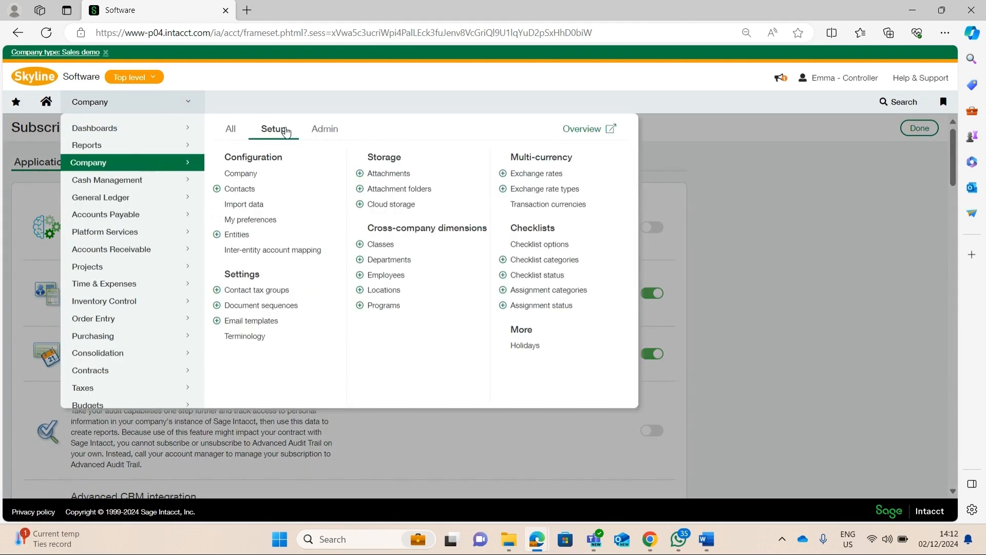
click(246, 234)
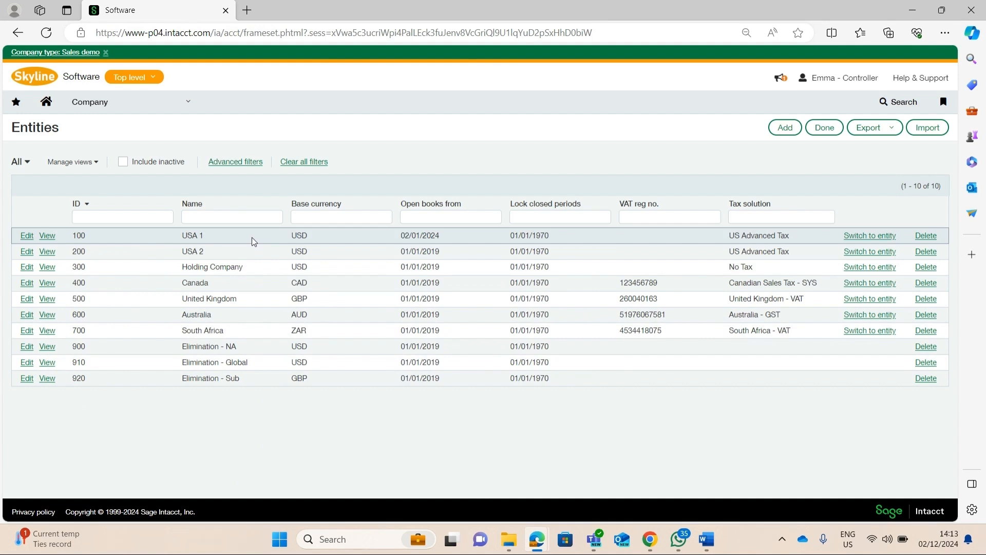
Open entity USA 2 for editing and examine the base currency field in its Accounting section
click(28, 252)
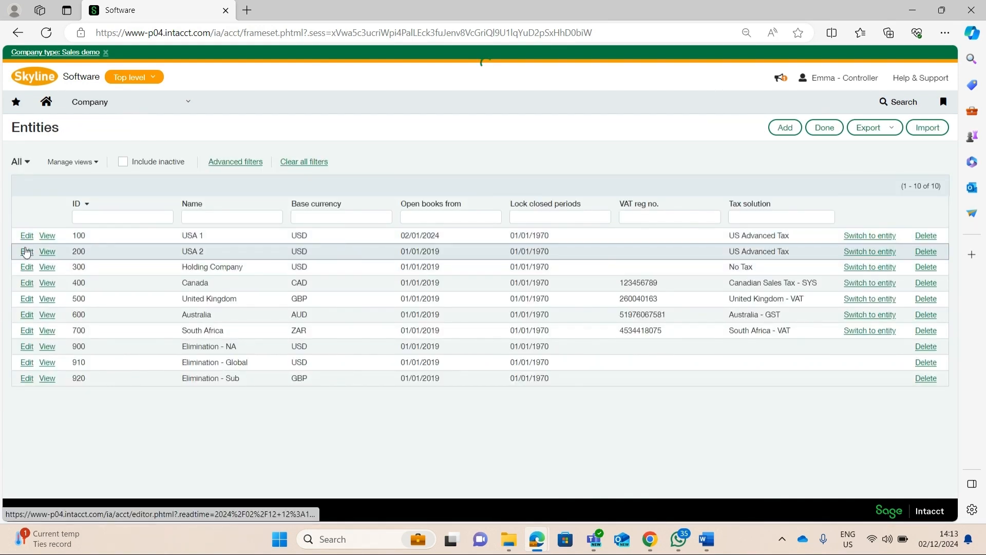
scroll(292, 248, down, 10)
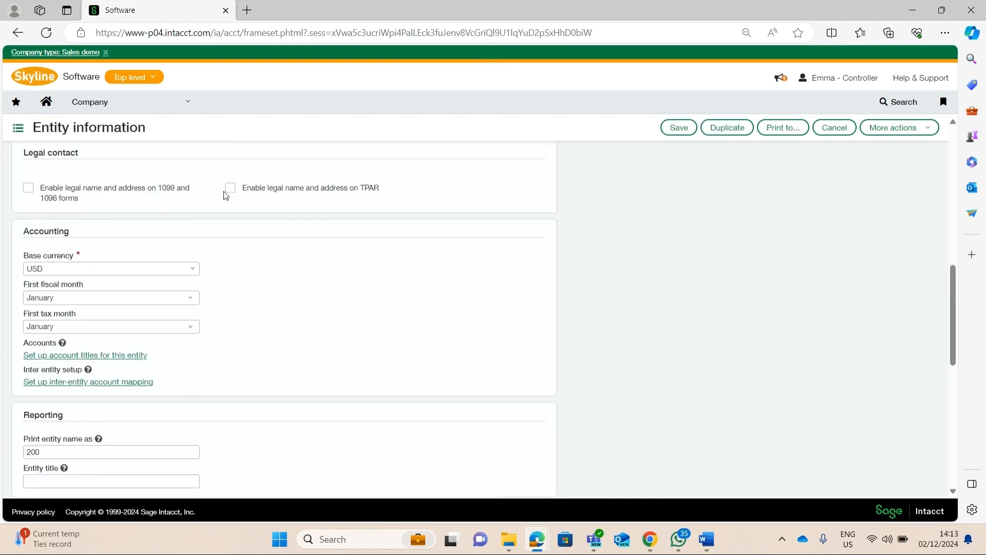
scroll(224, 192, up, 4)
scroll(226, 189, down, 4)
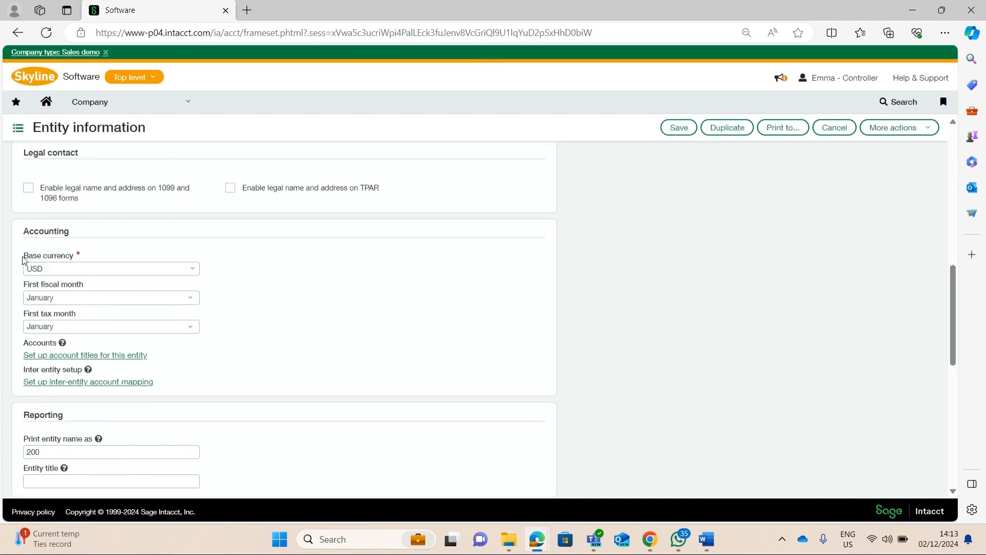